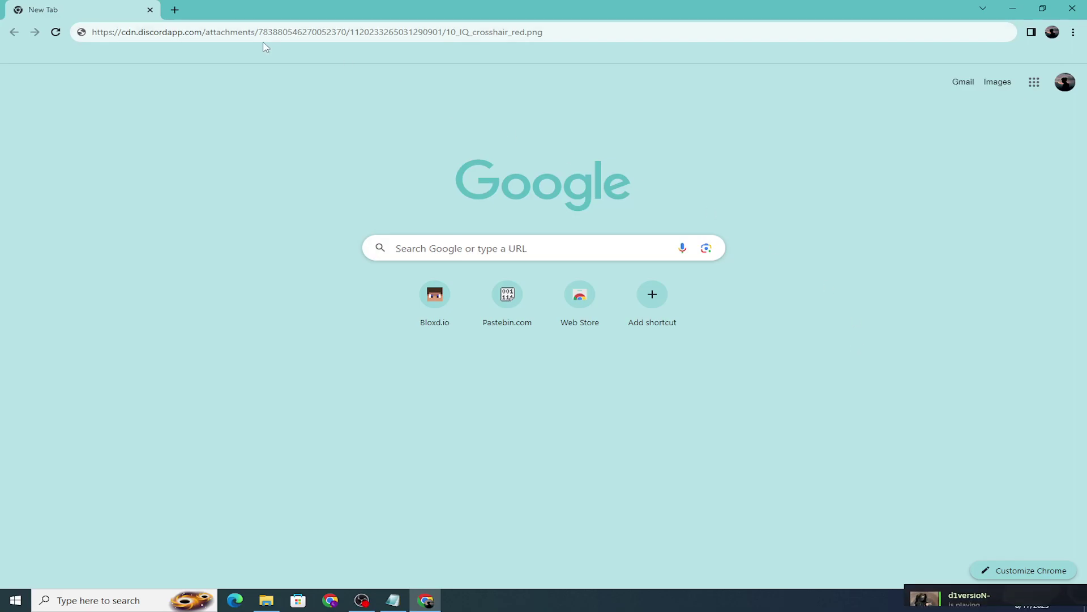
Step: Open a second tab and select the Tampermonkey Web Store link in Notepad
left_click(175, 9)
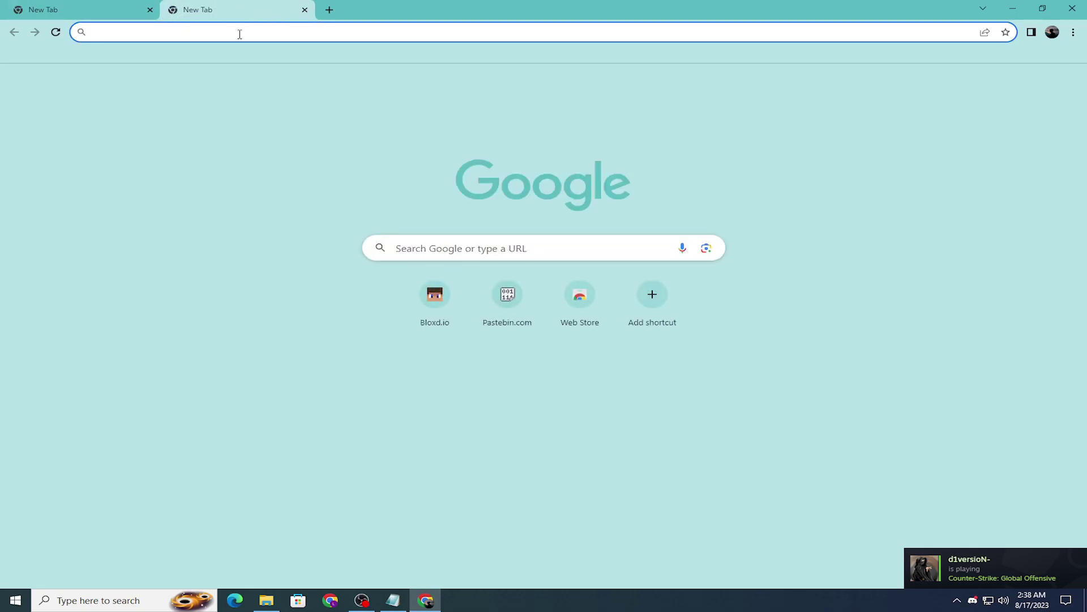
left_click(210, 34)
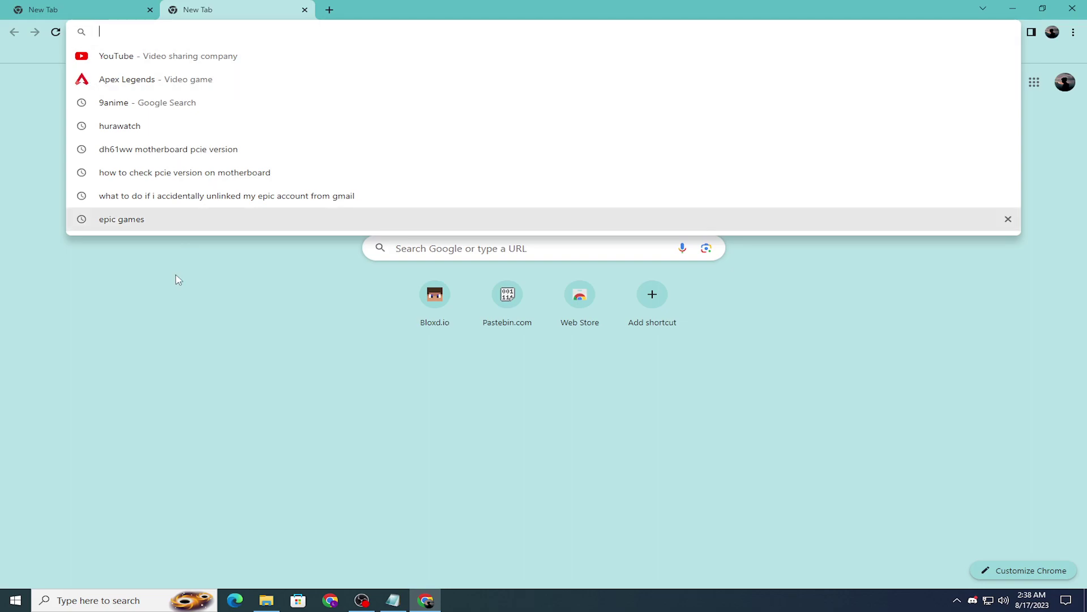
left_click(281, 338)
left_click(393, 601)
left_click(603, 218)
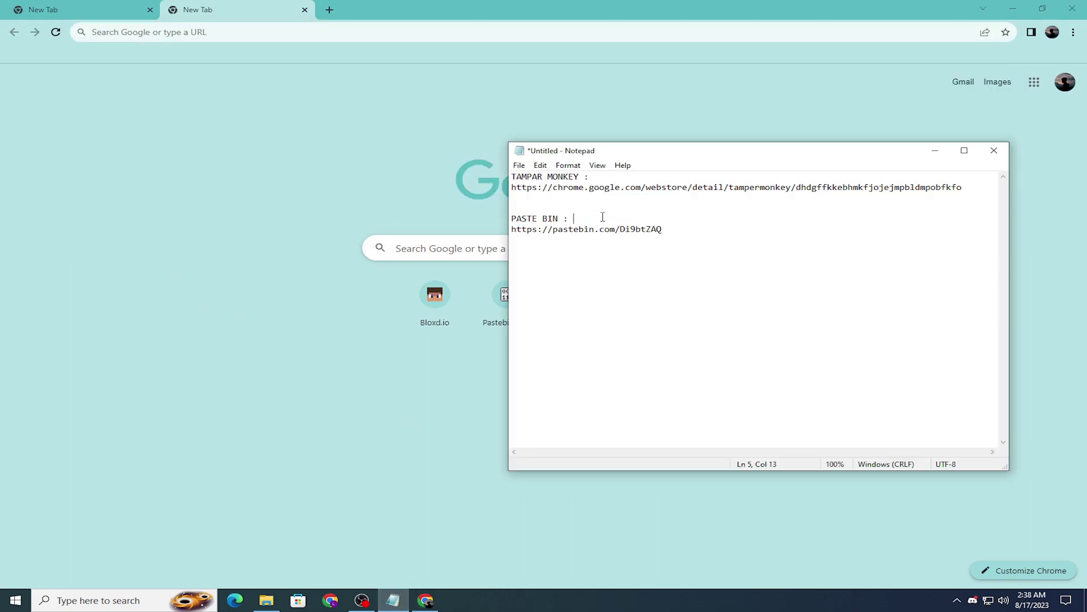
left_click_drag(562, 189, 926, 197)
key("ctrl+c")
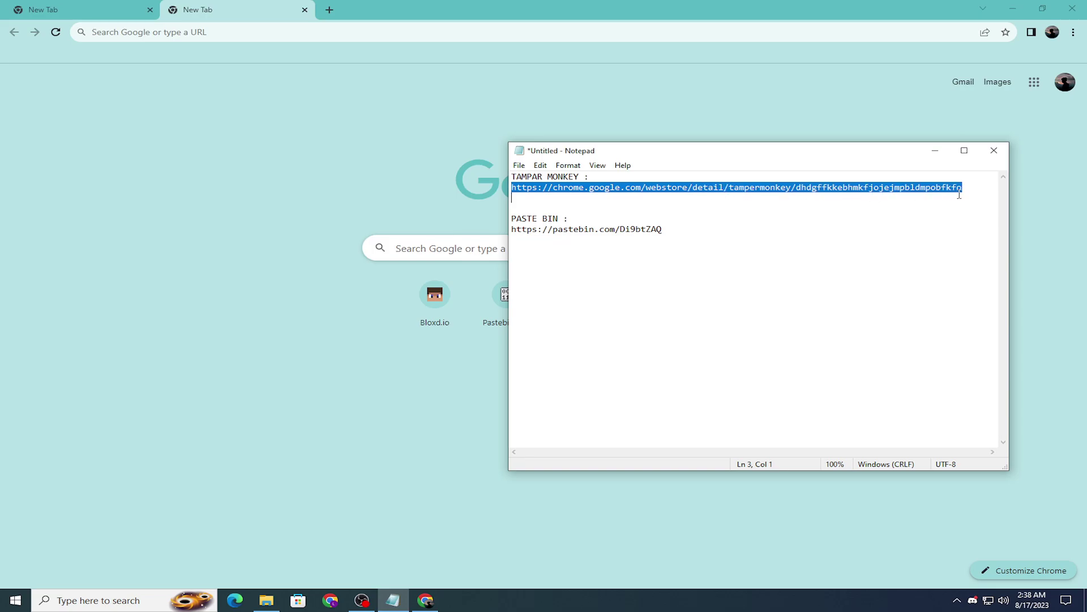
Step: Go to the Tampermonkey Web Store page and add the extension to Chrome
left_click(469, 36)
key("ctrl+v")
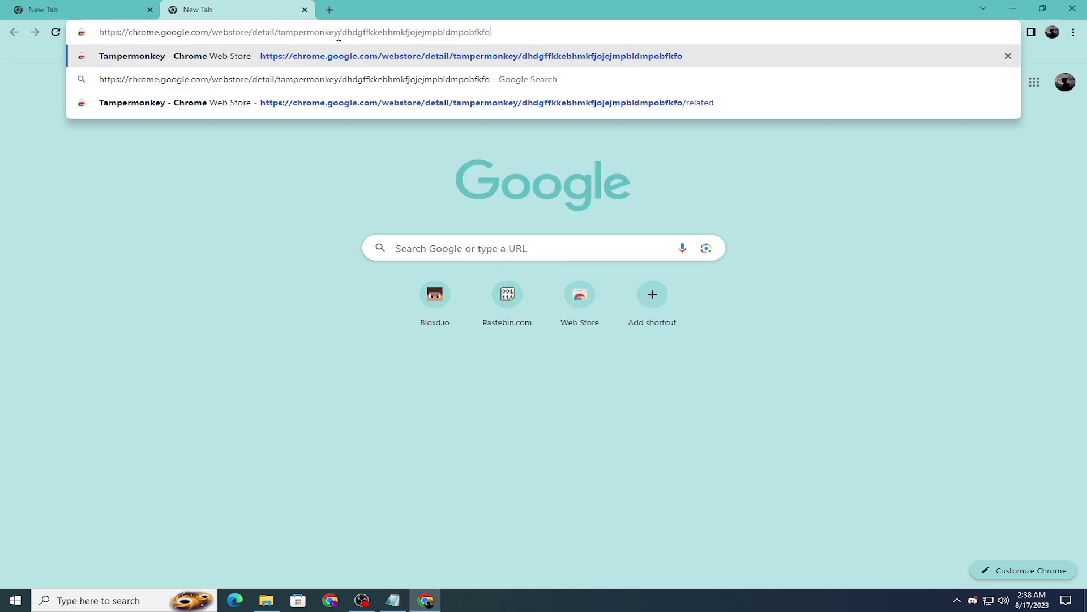
key("Return")
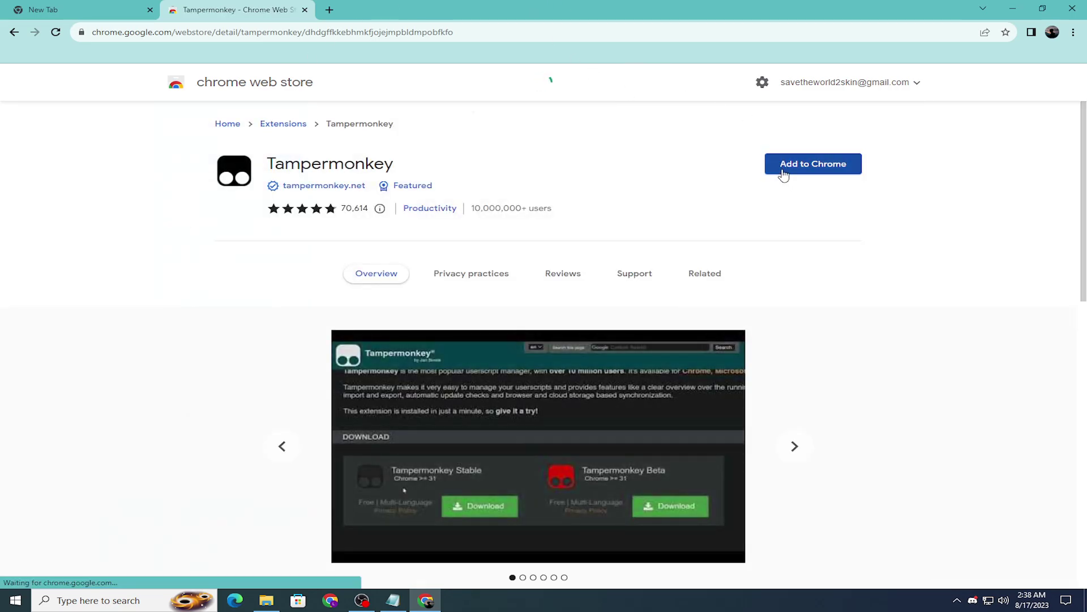
left_click(822, 164)
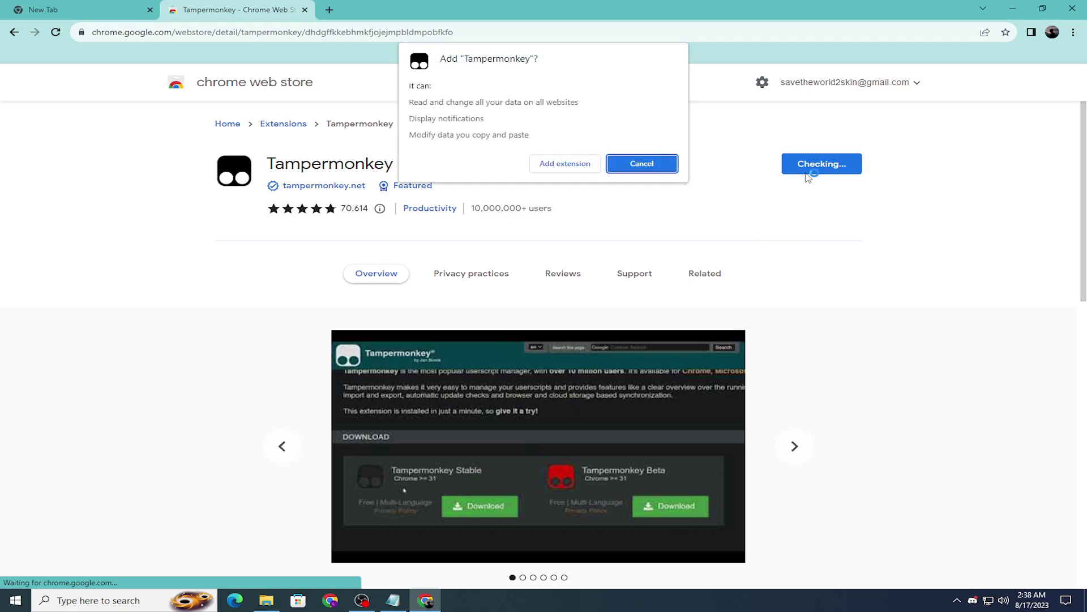
left_click(580, 166)
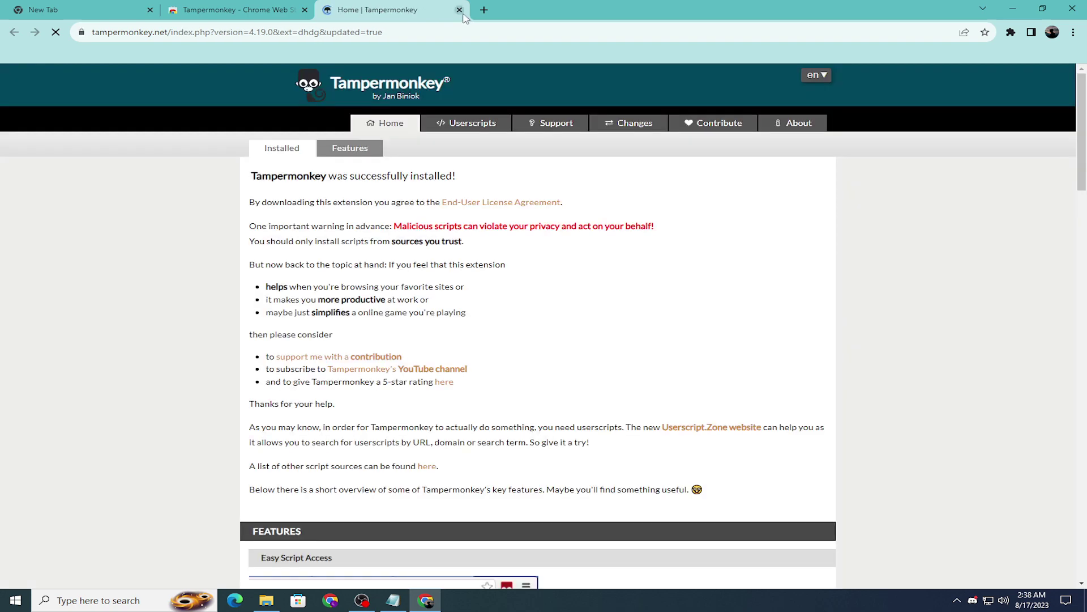
Step: Close the Tampermonkey welcome tab and show the installed extensions list
left_click(459, 10)
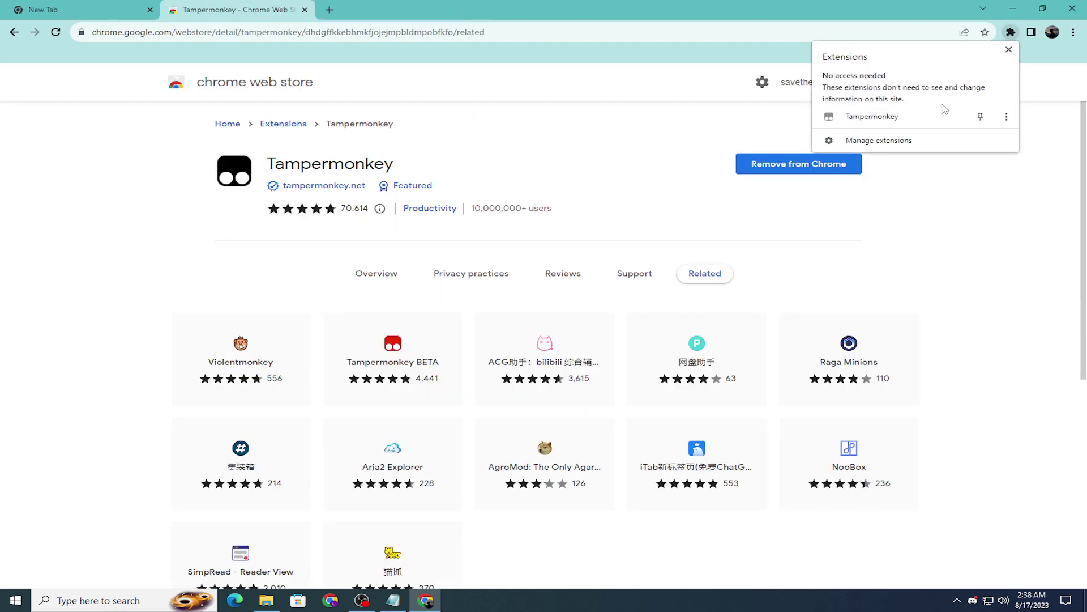
left_click(1007, 116)
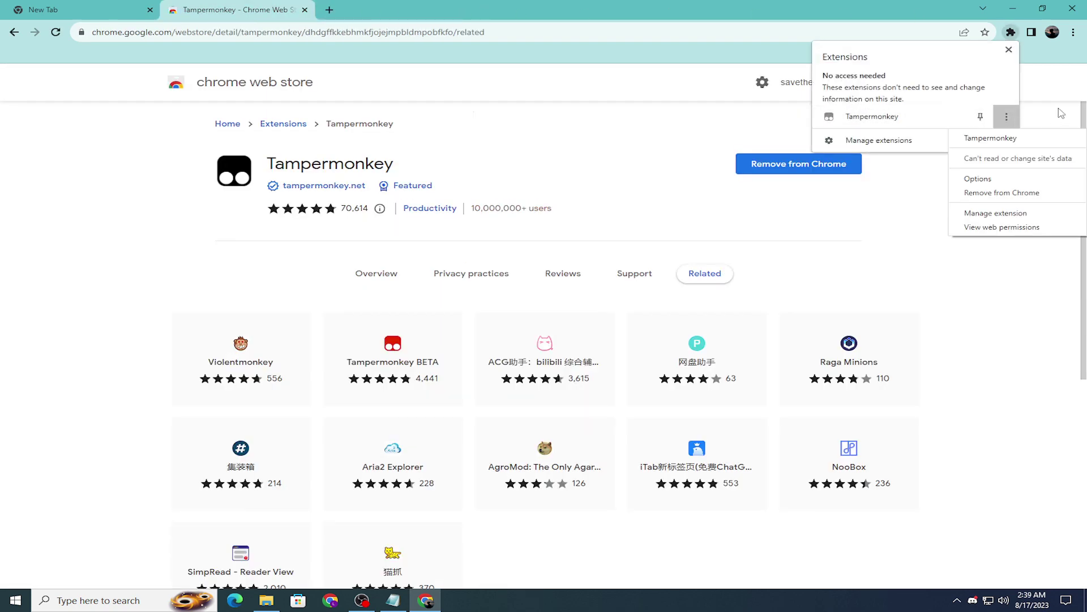
left_click(506, 113)
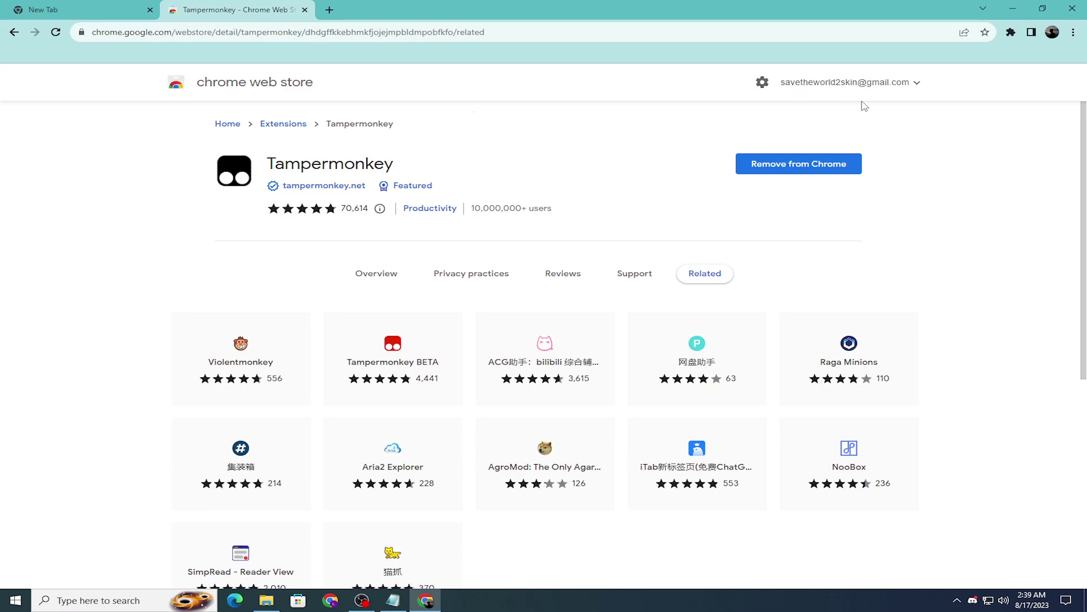
left_click(1013, 34)
Step: Pin Tampermonkey and start a new userscript from its menu
left_click(979, 67)
left_click(990, 33)
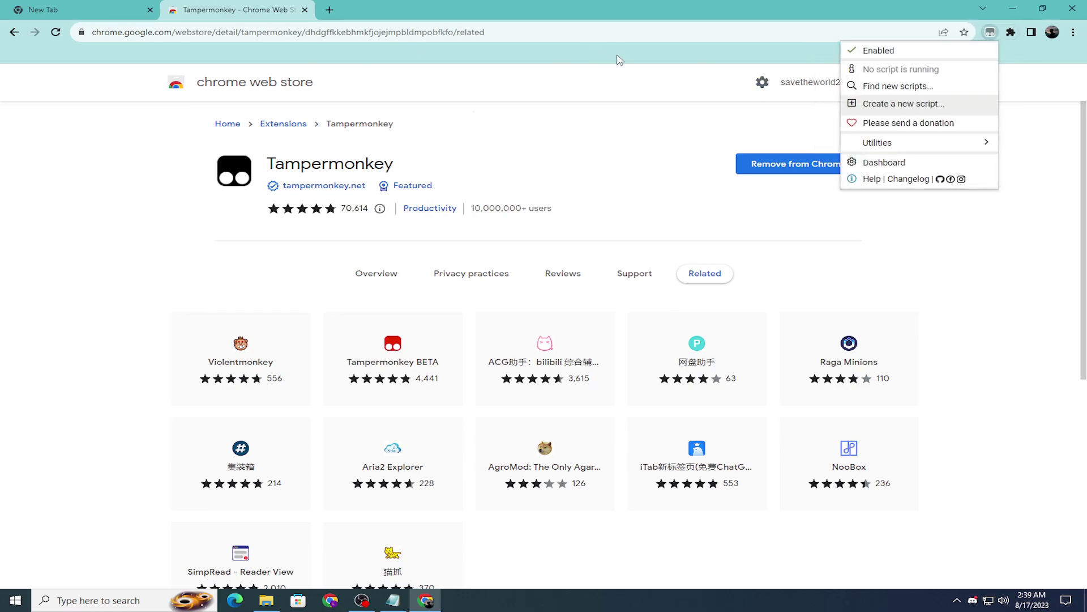
left_click(897, 103)
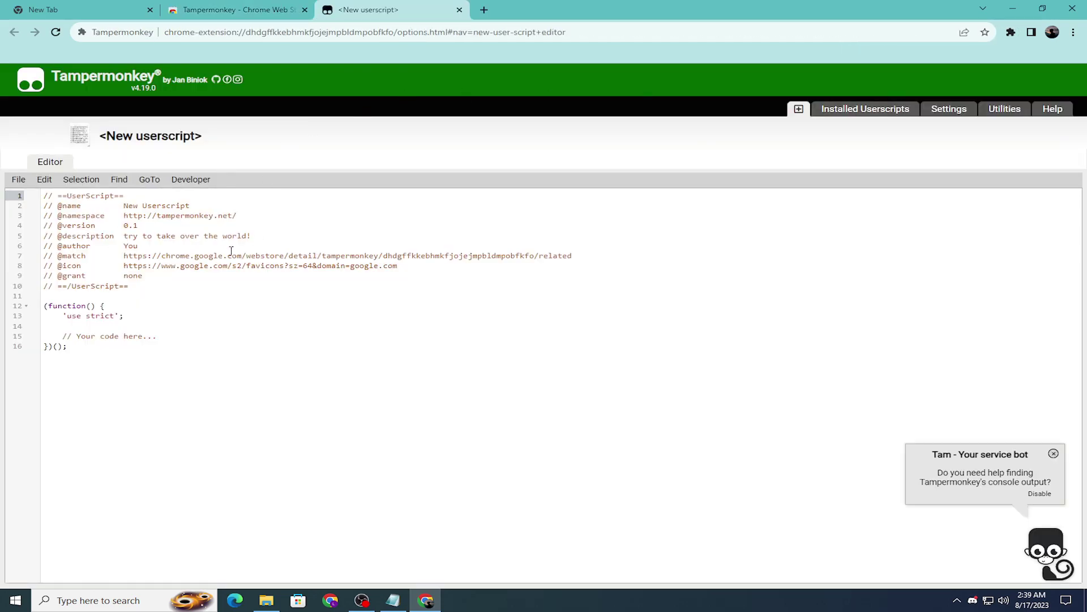
Step: Delete the template code and select the Pastebin script link in Notepad
left_click_drag(77, 347, 42, 195)
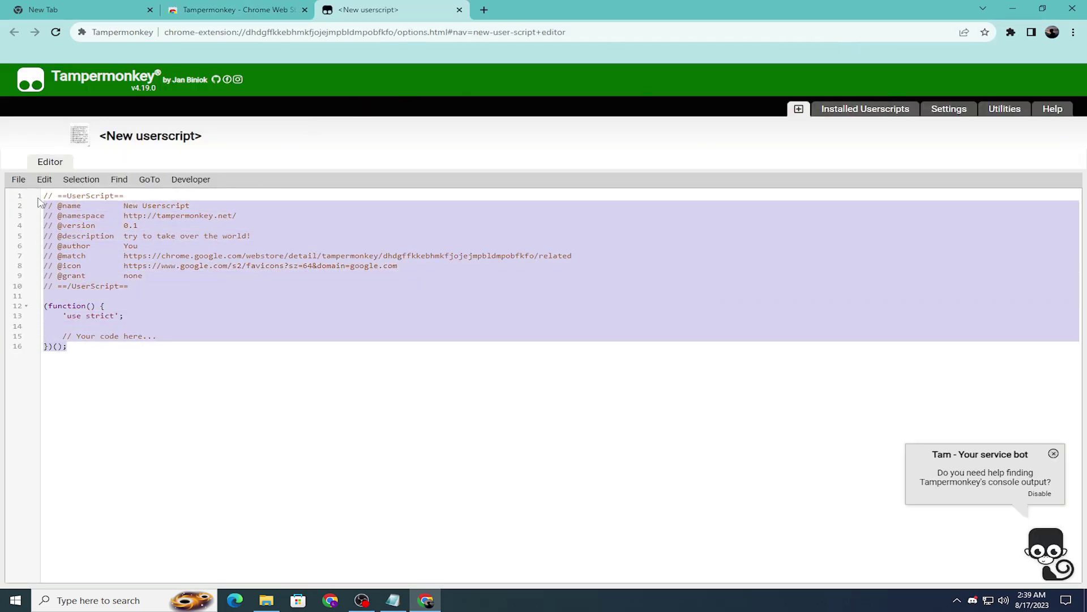
key("BackSpace")
key("alt+Tab")
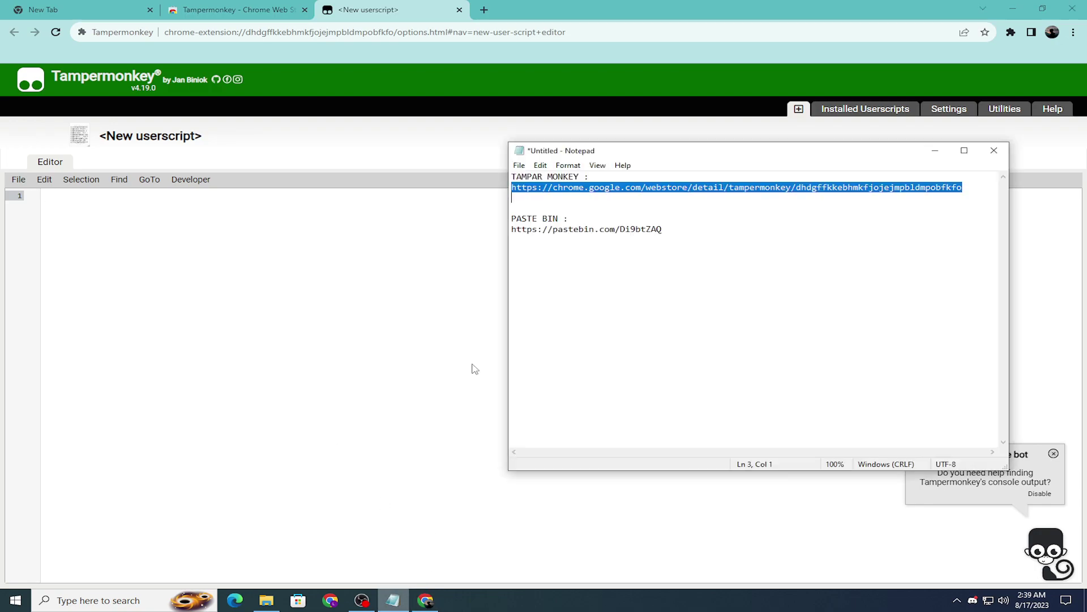
left_click_drag(664, 229, 619, 229)
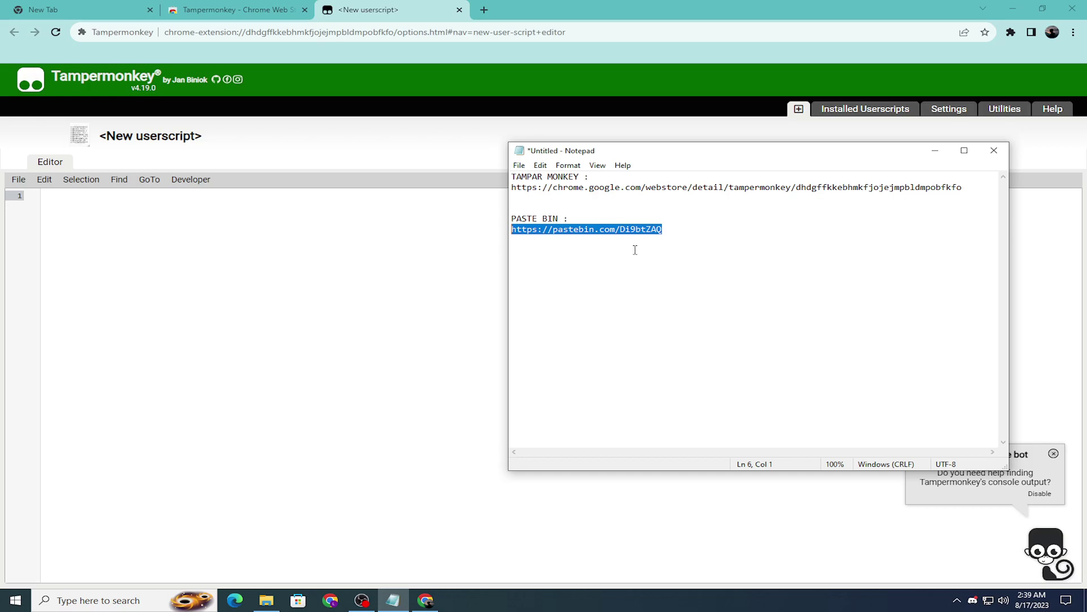
Step: Load the Pastebin script link in a new tab and view it as raw text
left_click(484, 9)
type("https://pastebin.com/Di9btZAQ")
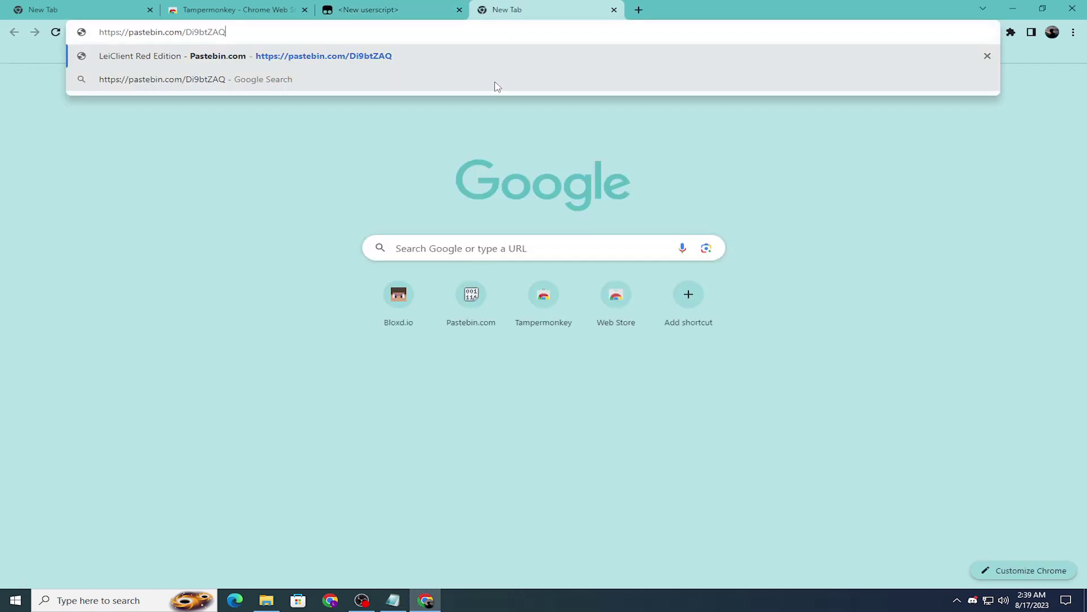
key("Return")
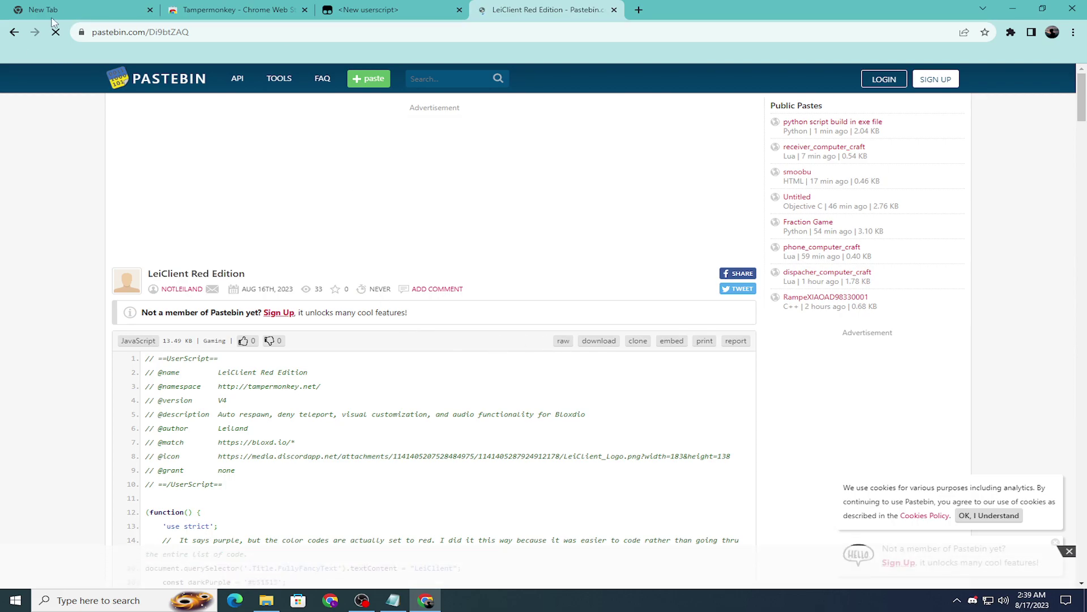
left_click(562, 341)
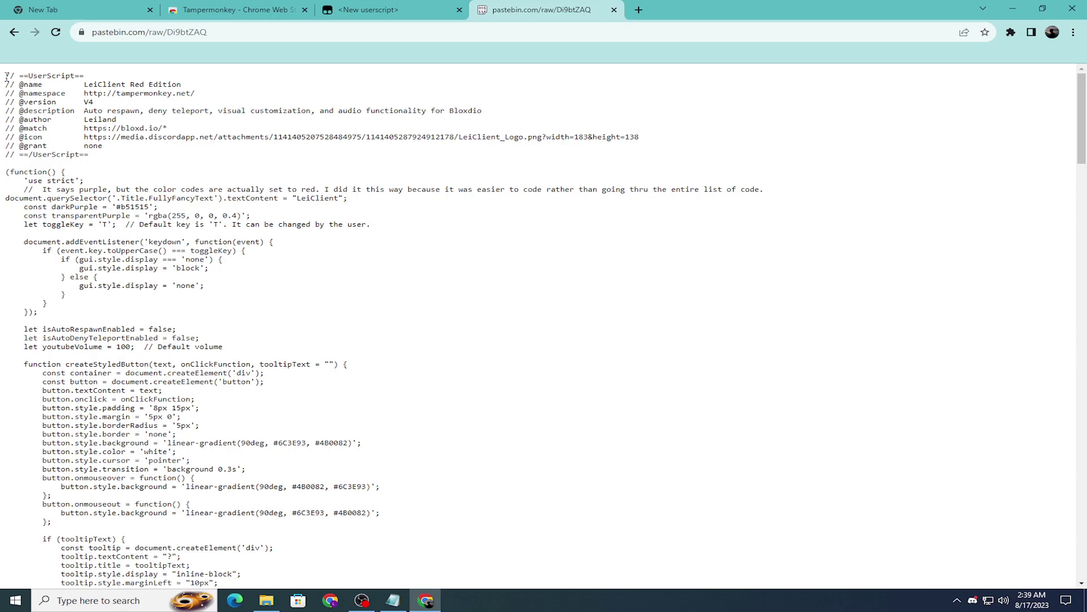
Step: Select the entire LeiClient script text from top to bottom
left_click_drag(5, 76, 279, 327)
scroll(280, 327, "down", 5)
scroll(280, 327, "down", 5)
scroll(279, 327, "down", 5)
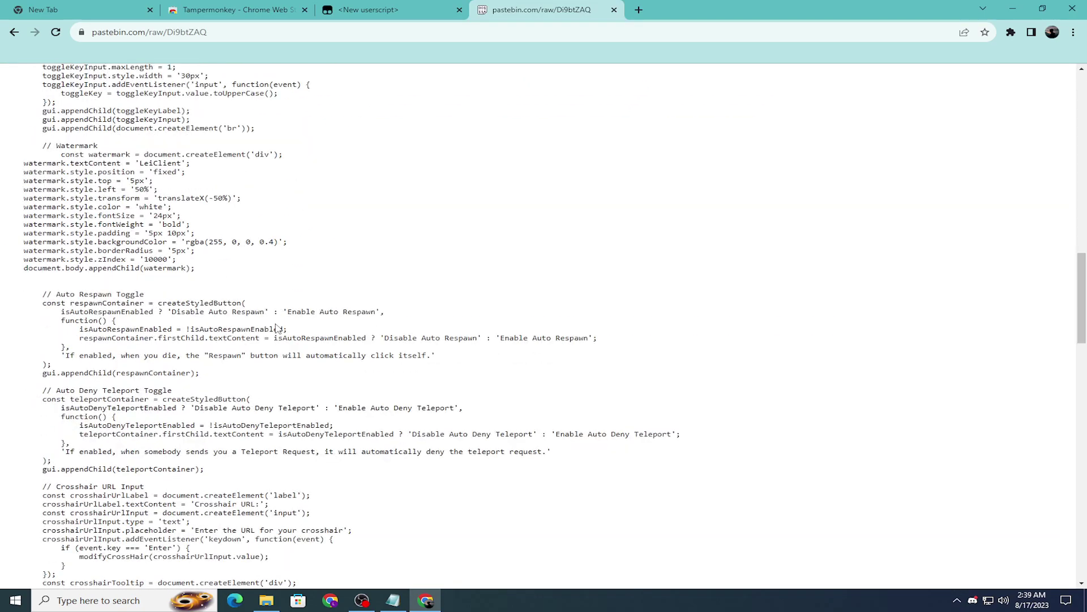
scroll(280, 328, "up", 5)
scroll(272, 289, "up", 5)
scroll(170, 289, "up", 5)
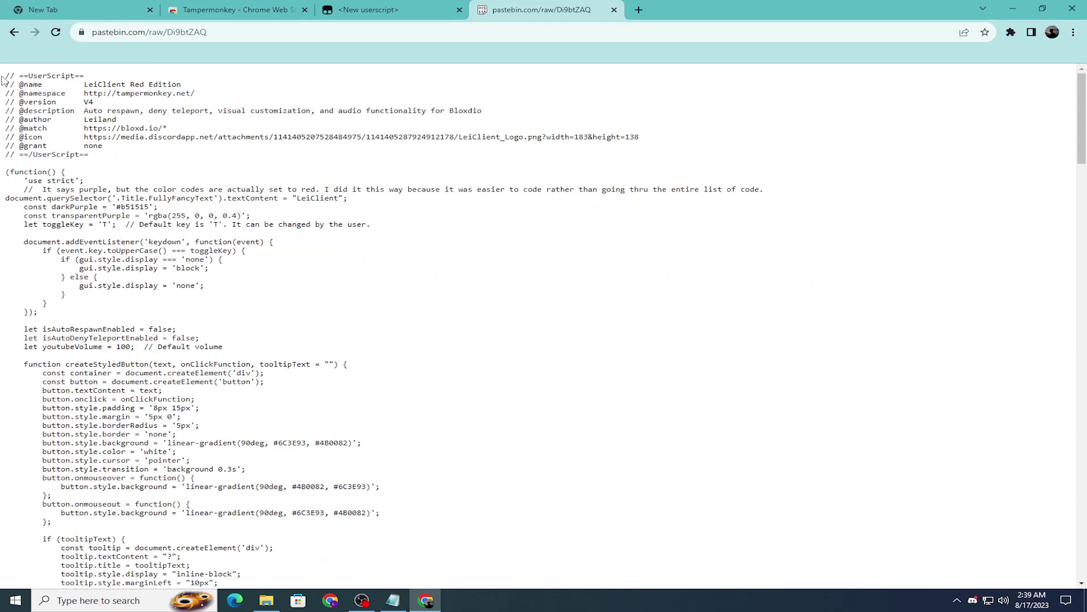
left_click_drag(5, 76, 238, 308)
scroll(230, 297, "down", 10)
scroll(229, 298, "down", 10)
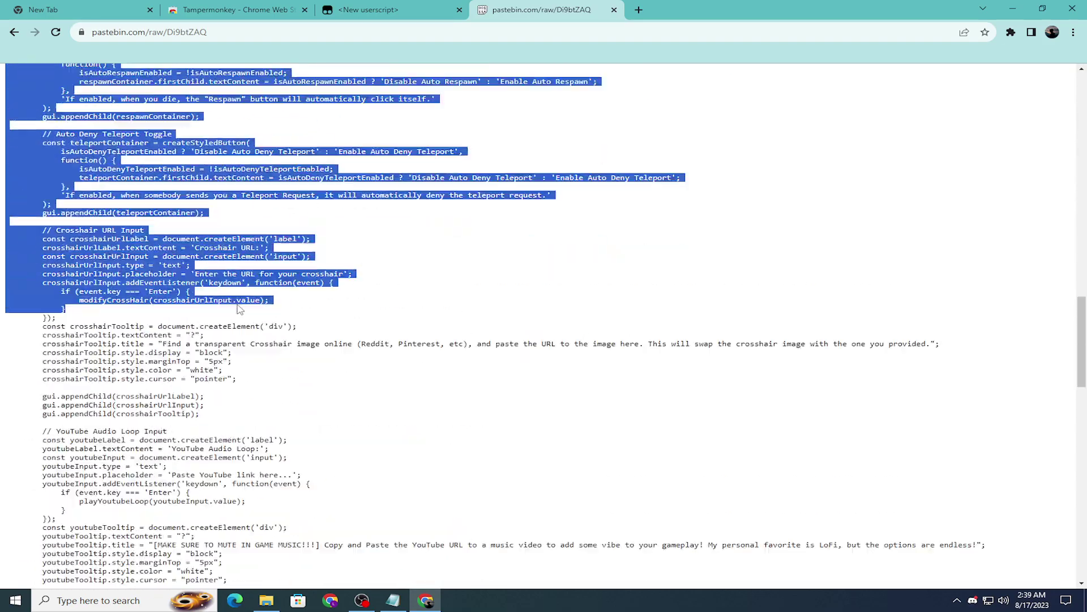
scroll(238, 308, "down", 10)
scroll(238, 307, "down", 10)
scroll(238, 308, "down", 10)
mouse_move(238, 308)
left_mouse_down()
mouse_move(348, 561)
mouse_move(9, 472)
left_mouse_up()
left_click(335, 579)
left_click(36, 580)
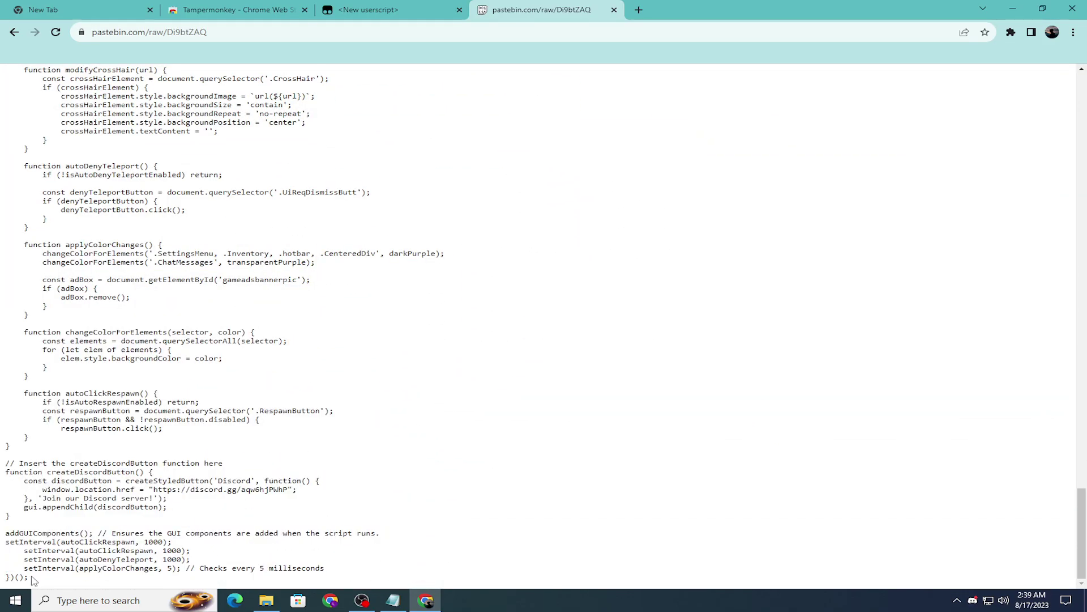
mouse_move(36, 580)
left_mouse_down()
mouse_move(8, 455)
mouse_move(3, 68)
left_mouse_up()
scroll(2, 252, "up", 10)
scroll(3, 252, "up", 10)
scroll(2, 252, "up", 5)
scroll(2, 128, "up", 10)
scroll(3, 86, "up", 10)
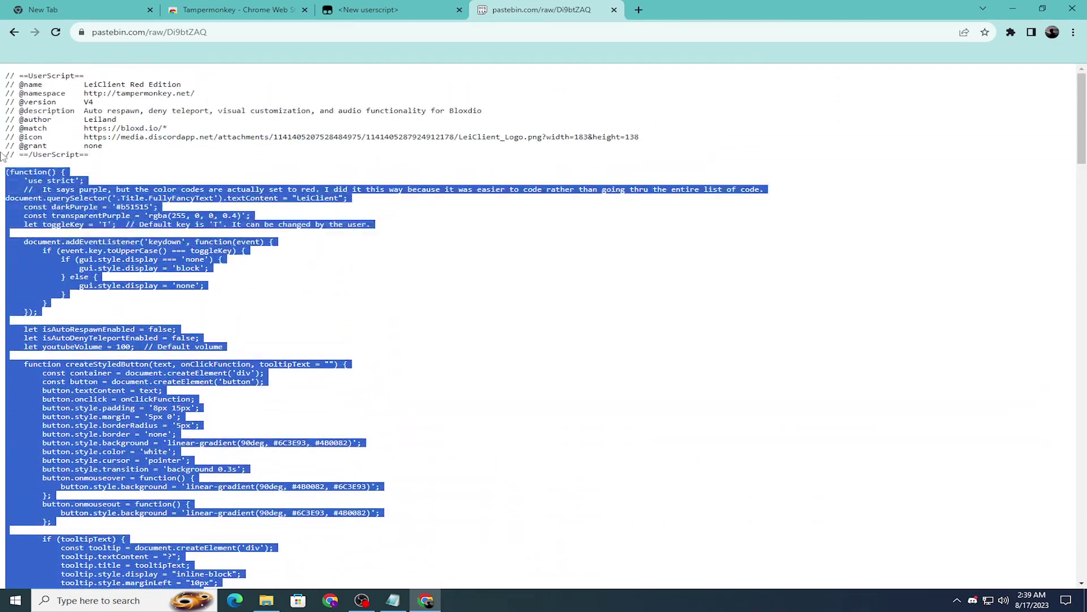
Step: Paste the LeiClient script into the new userscript editor and save it
left_click(394, 9)
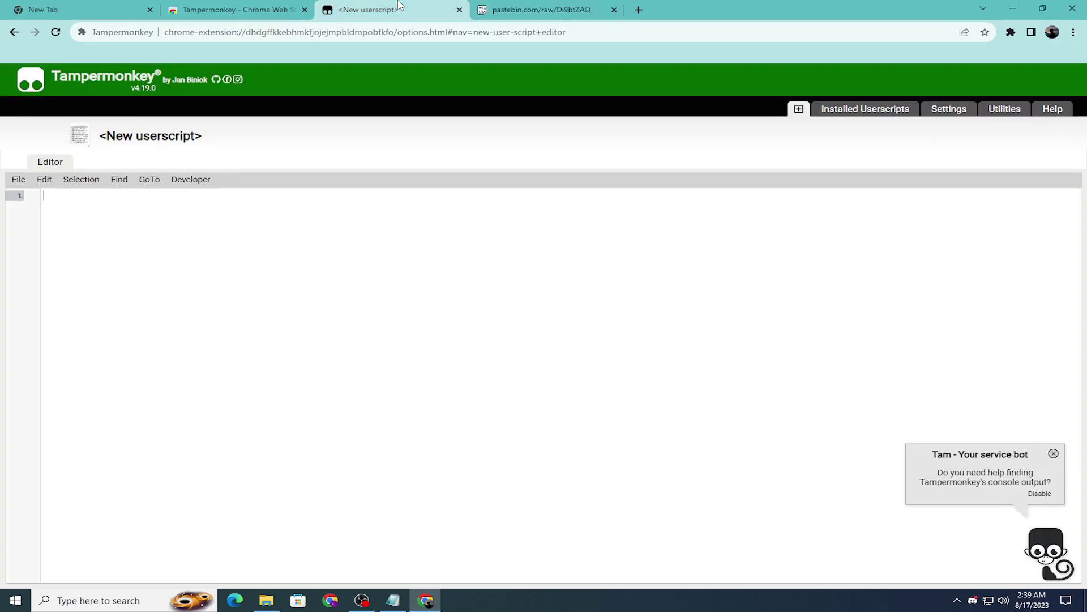
key("ctrl+v")
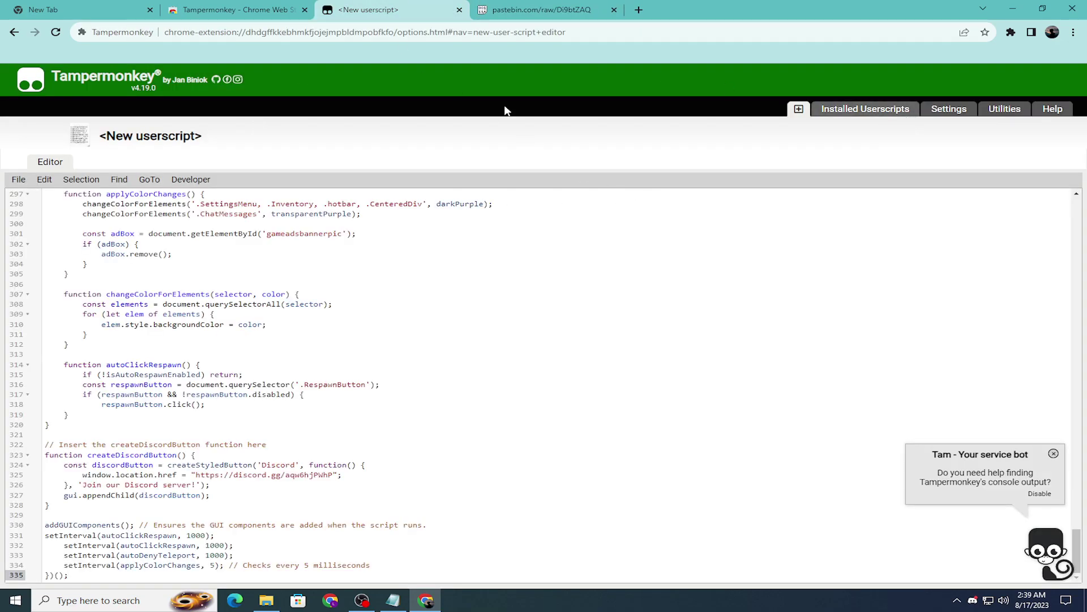
left_click(19, 179)
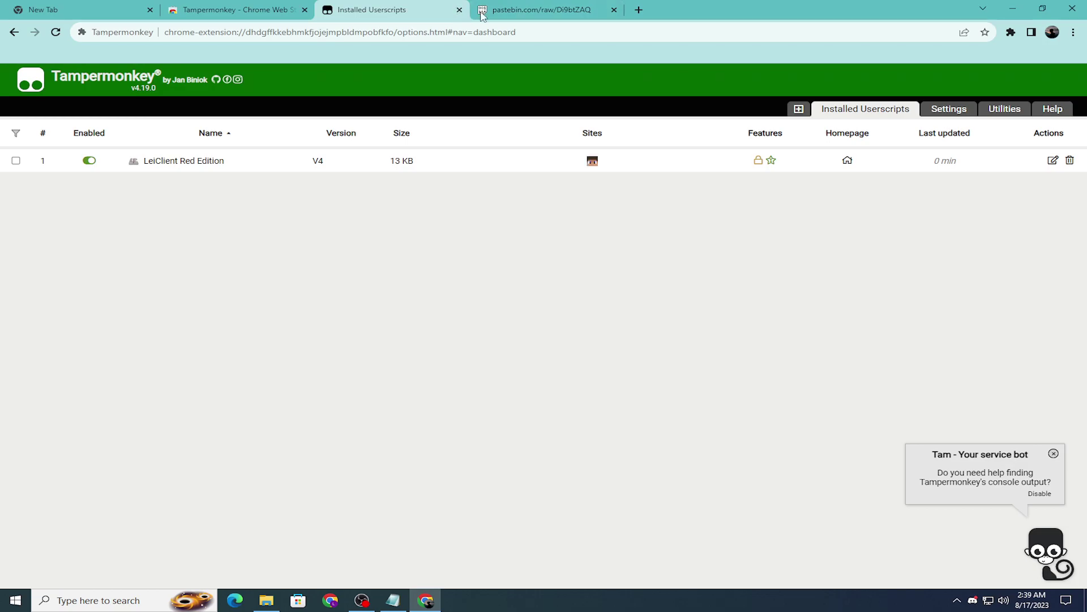
Step: Close the dashboard and Pastebin tabs and open Bloxd.io from a new tab
left_click(460, 9)
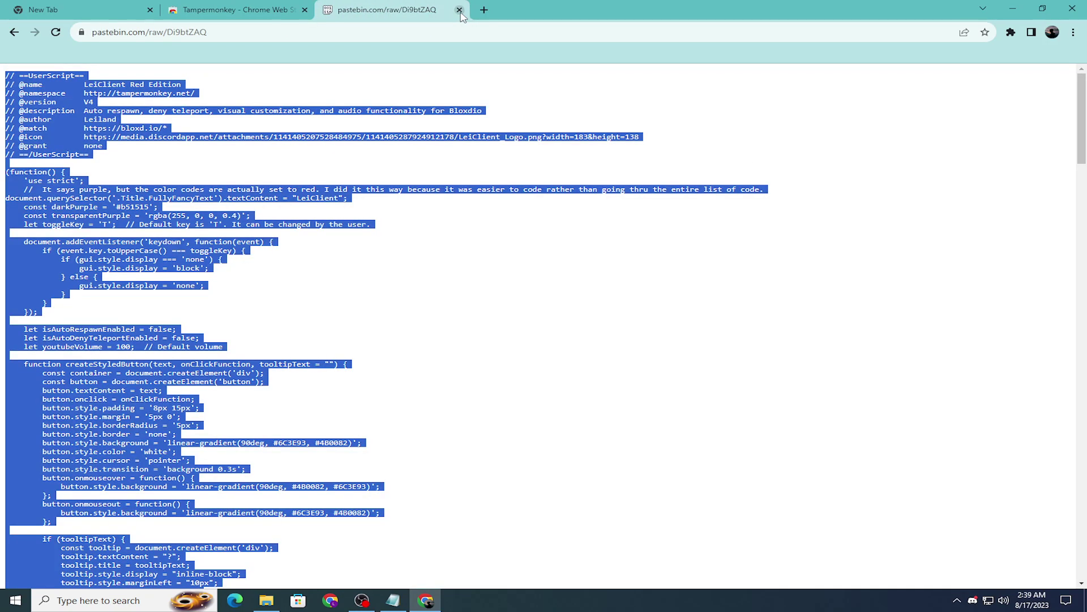
left_click(460, 10)
left_click(330, 9)
left_click(399, 297)
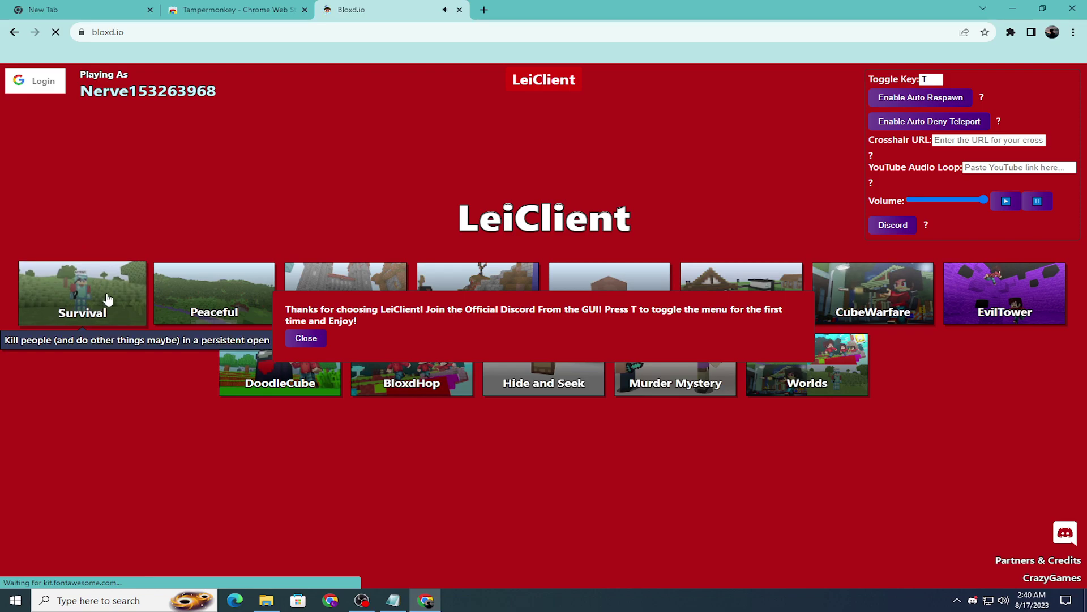
Step: Dismiss the LeiClient welcome and start Survival Quick Play in fullscreen
left_click(303, 340)
left_click(83, 293)
left_click(571, 315)
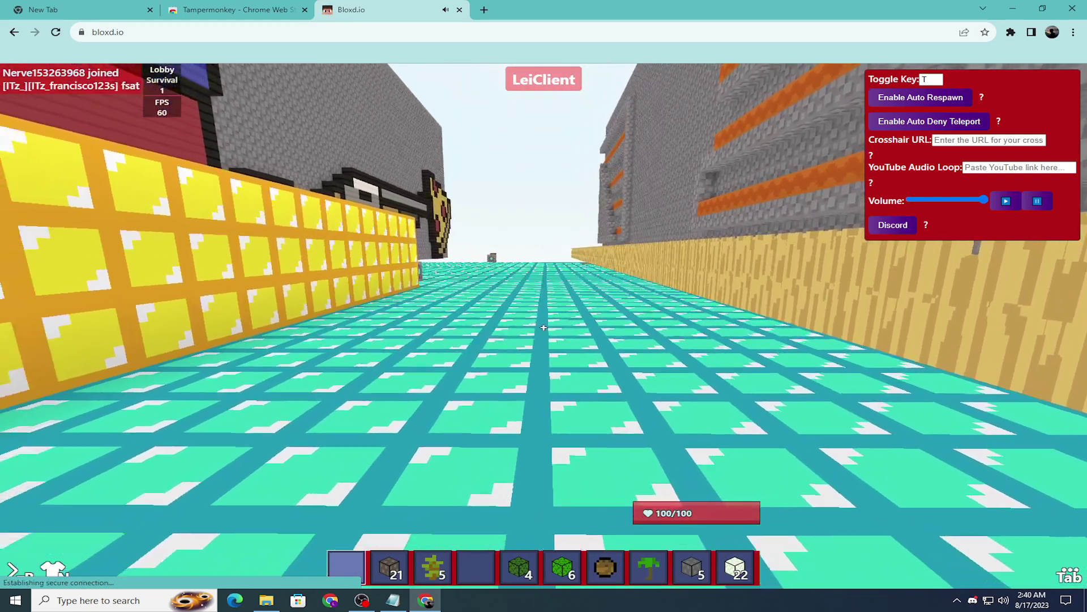
key("ctrl")
left_click(475, 353)
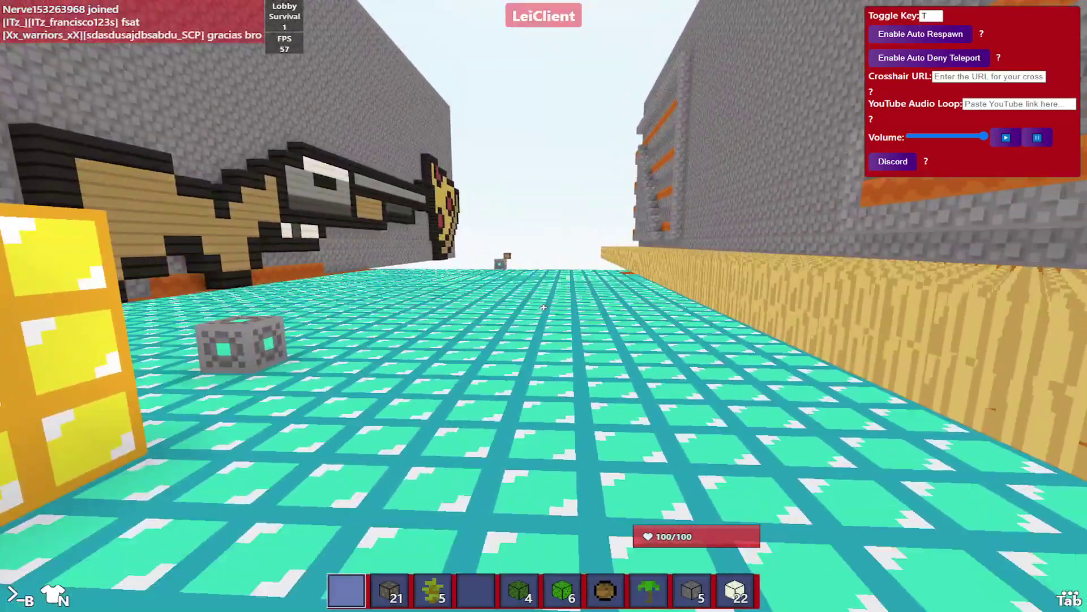
Step: Toggle the LeiClient panel with T, walk around, then leave the game for the New Tab page
key("t")
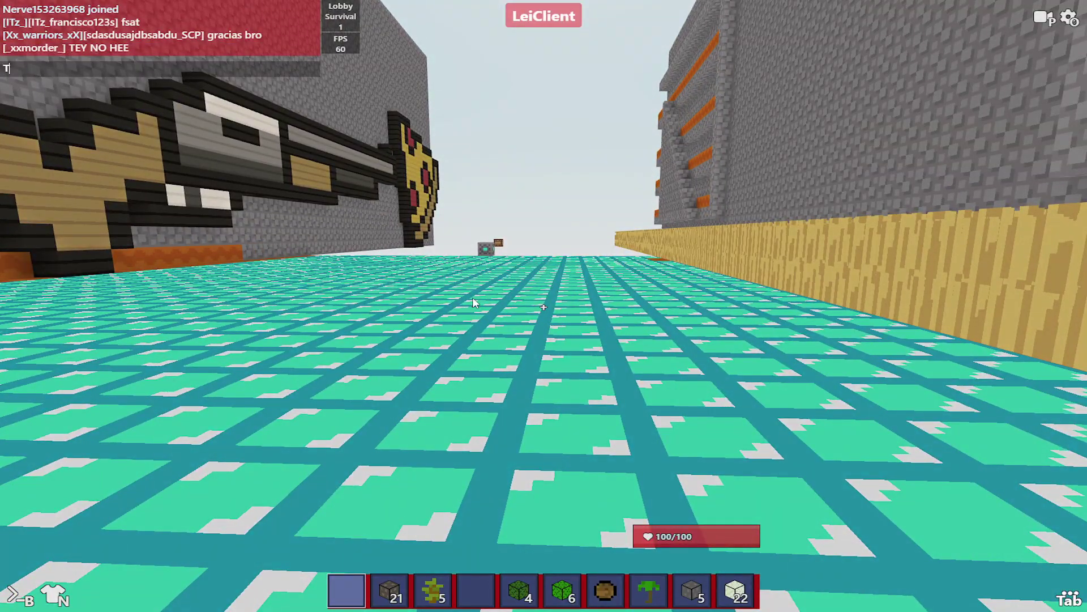
key("t")
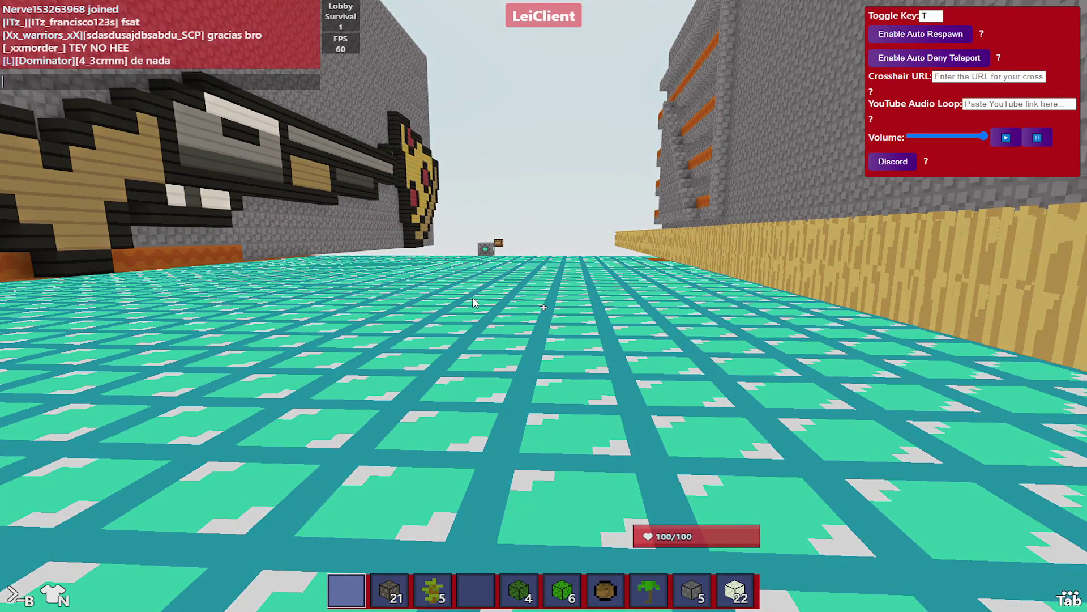
left_click(939, 16)
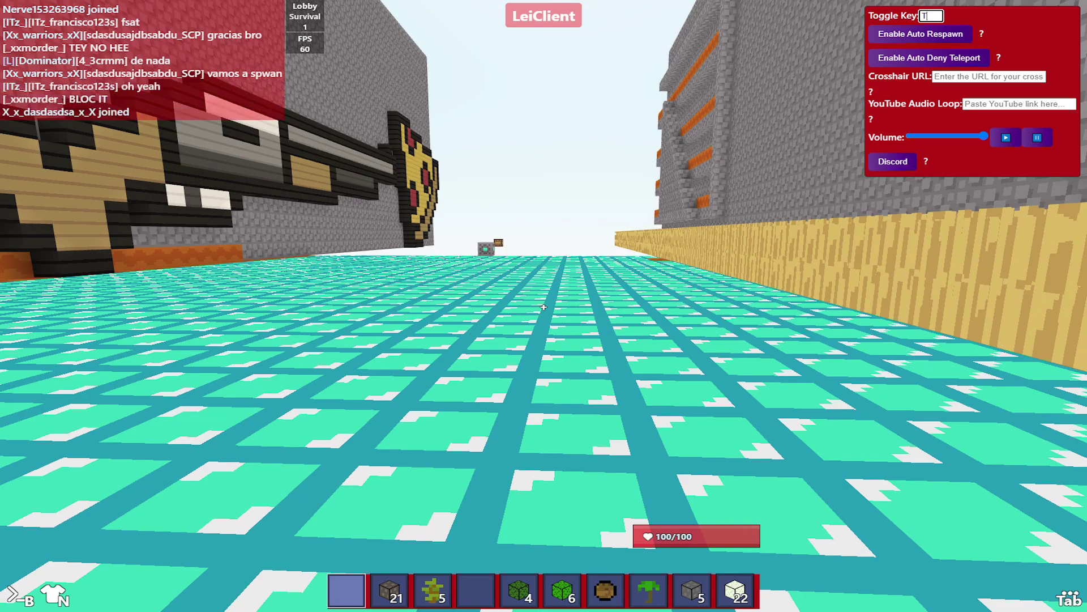
key("w")
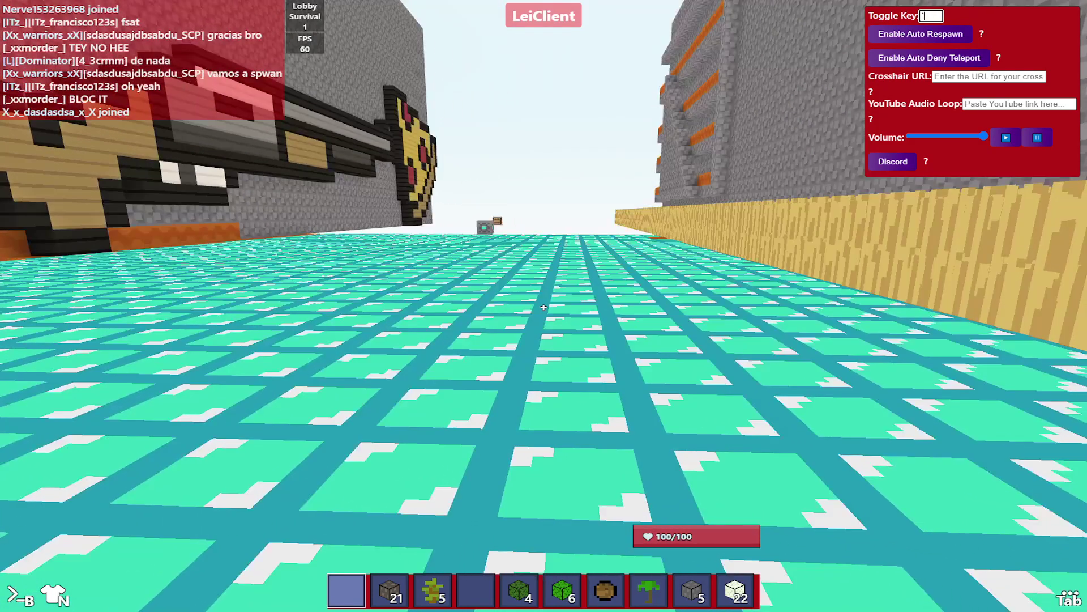
key("w")
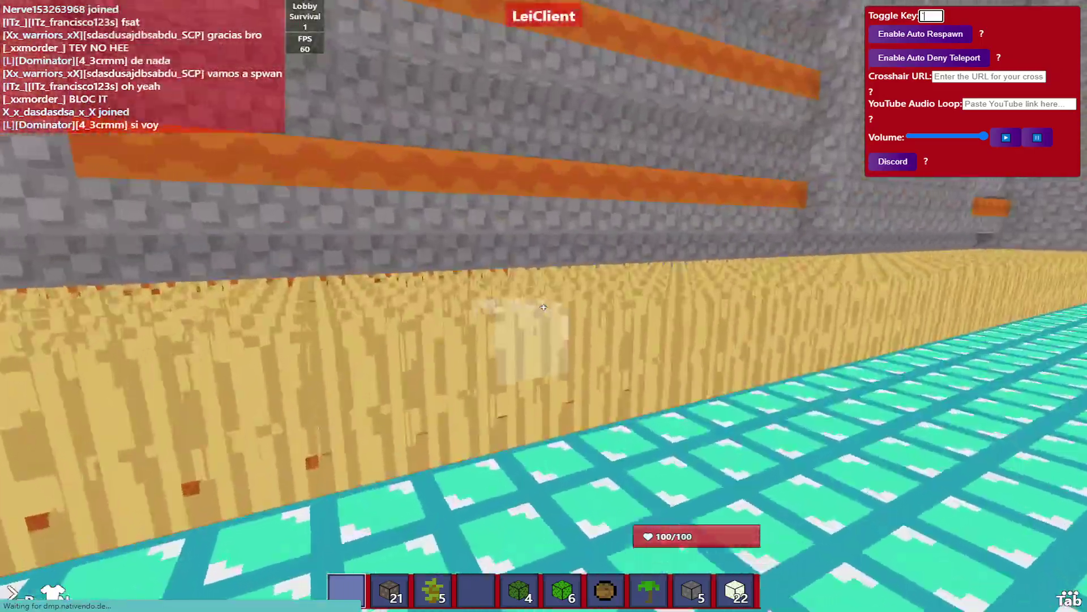
key("w")
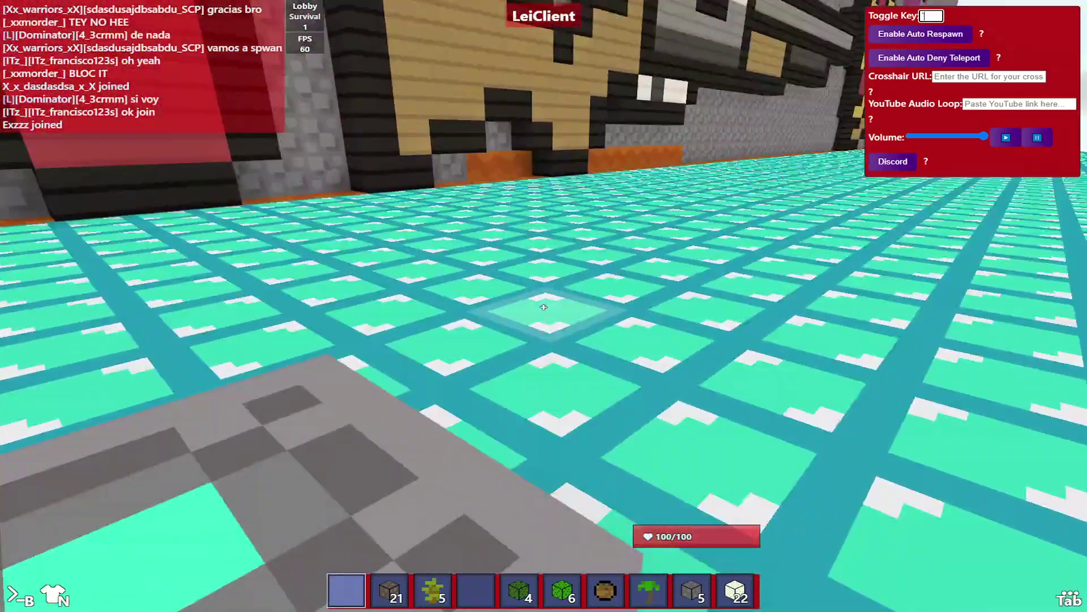
key("alt+Tab")
key("alt+Tab")
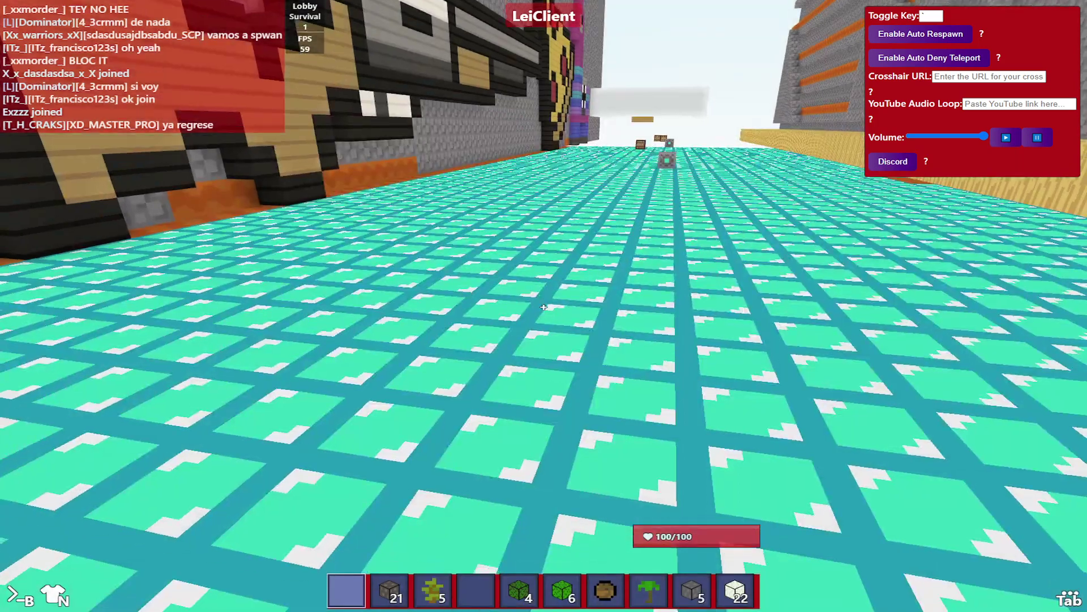
left_click(61, 9)
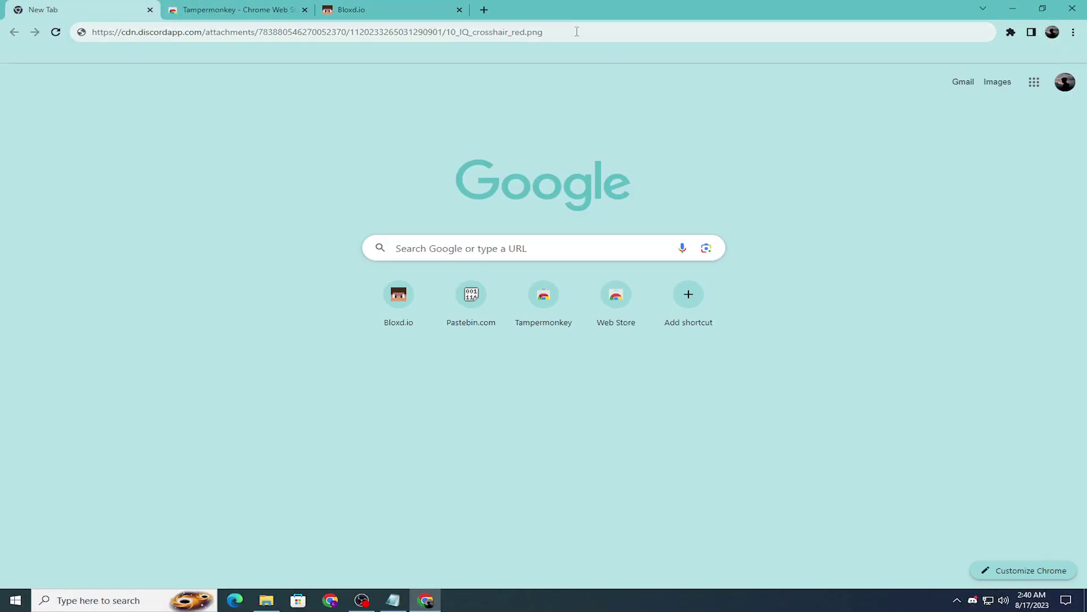
Step: Copy the red crosshair image link into LeiClient's Crosshair URL and resume the game
left_click_drag(577, 32, 262, 39)
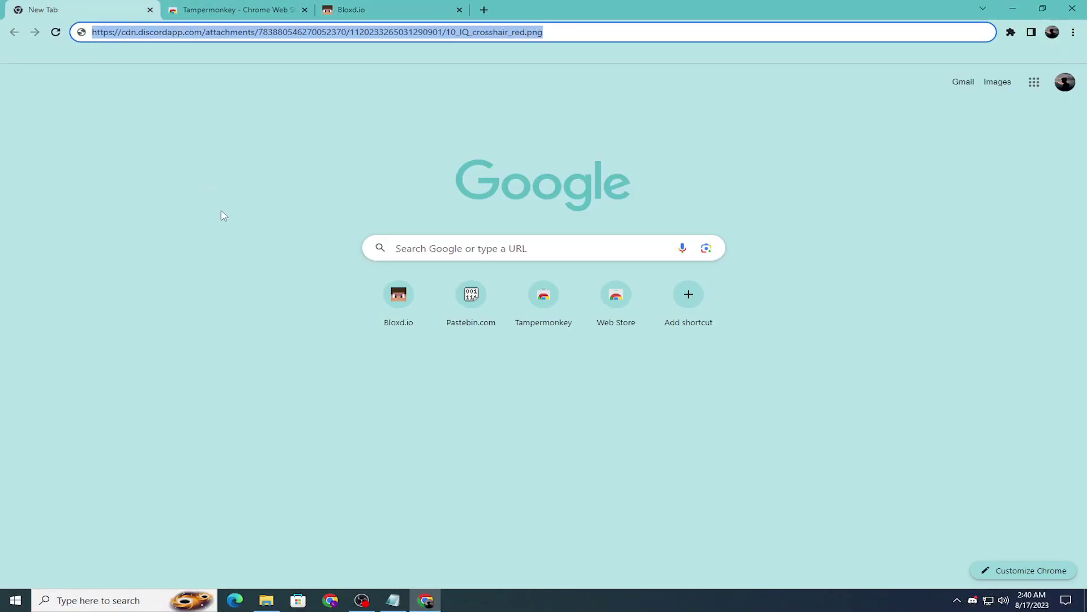
key("ctrl+c")
left_click(347, 10)
left_click(990, 140)
key("ctrl+v")
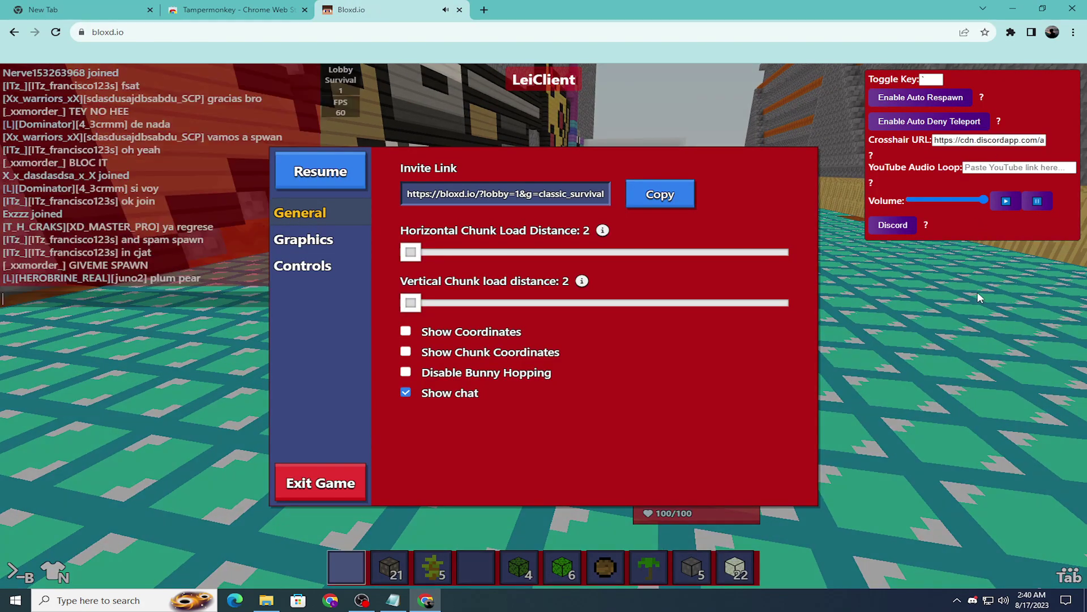
left_click(978, 291)
Step: In fullscreen, walk the diamond road past the wooden and gold block walls, then open the utilities menu
left_click(475, 355)
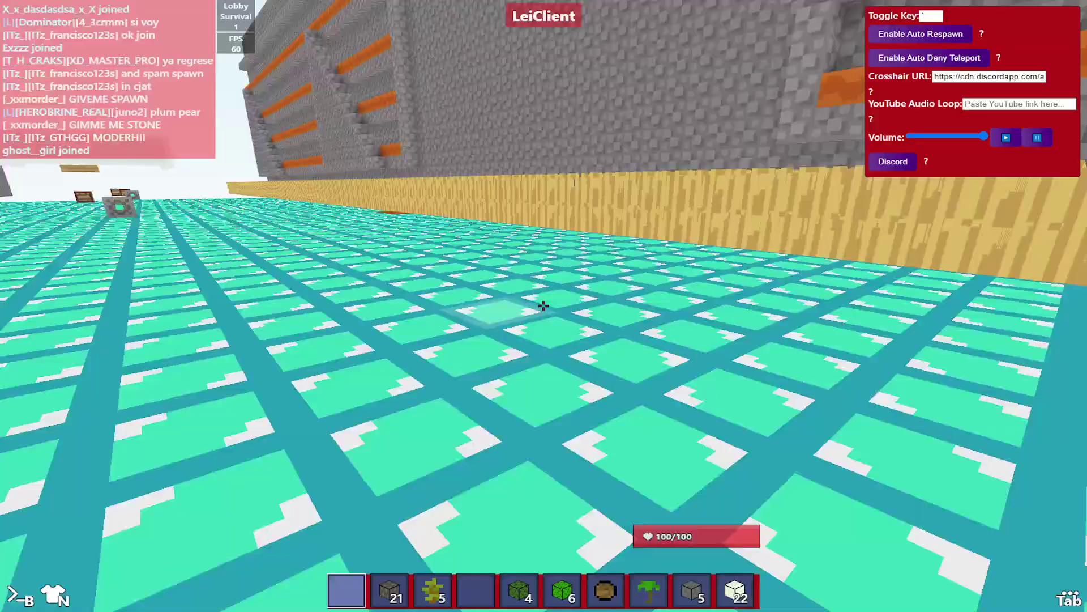
key("w")
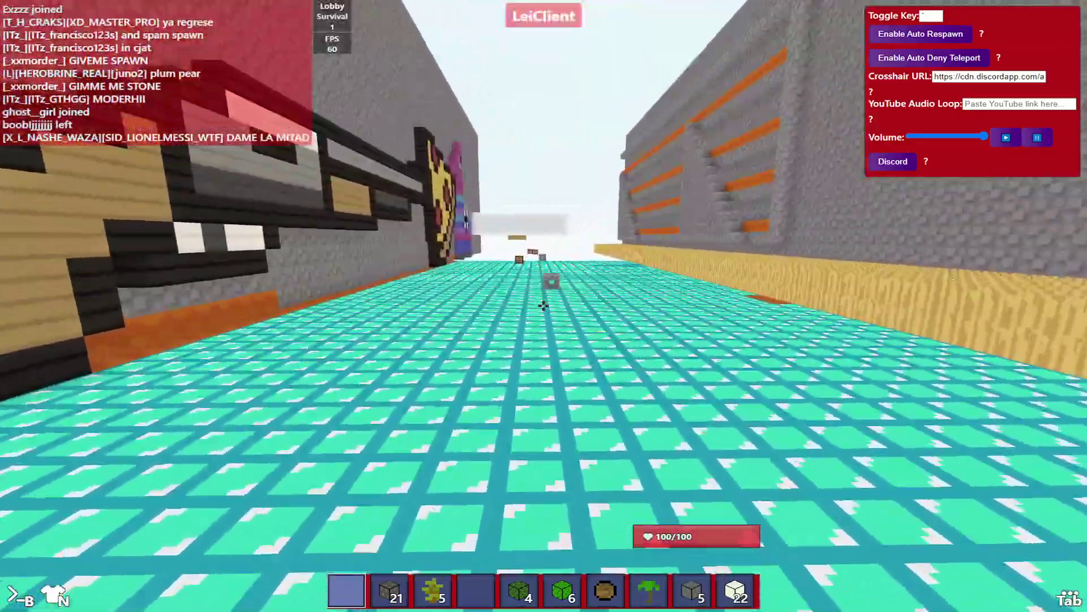
key("w")
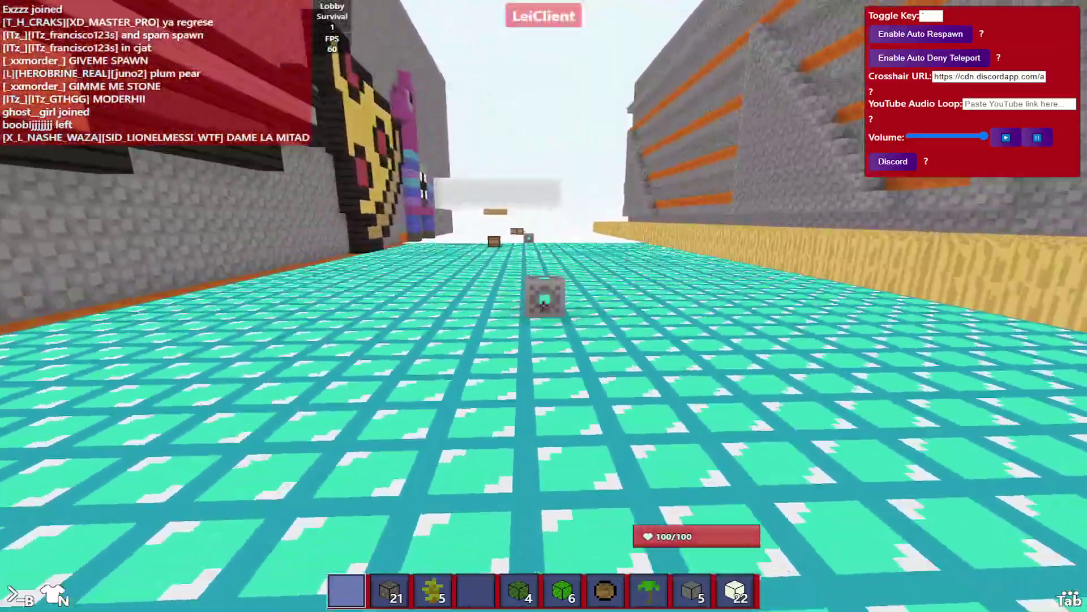
key("w")
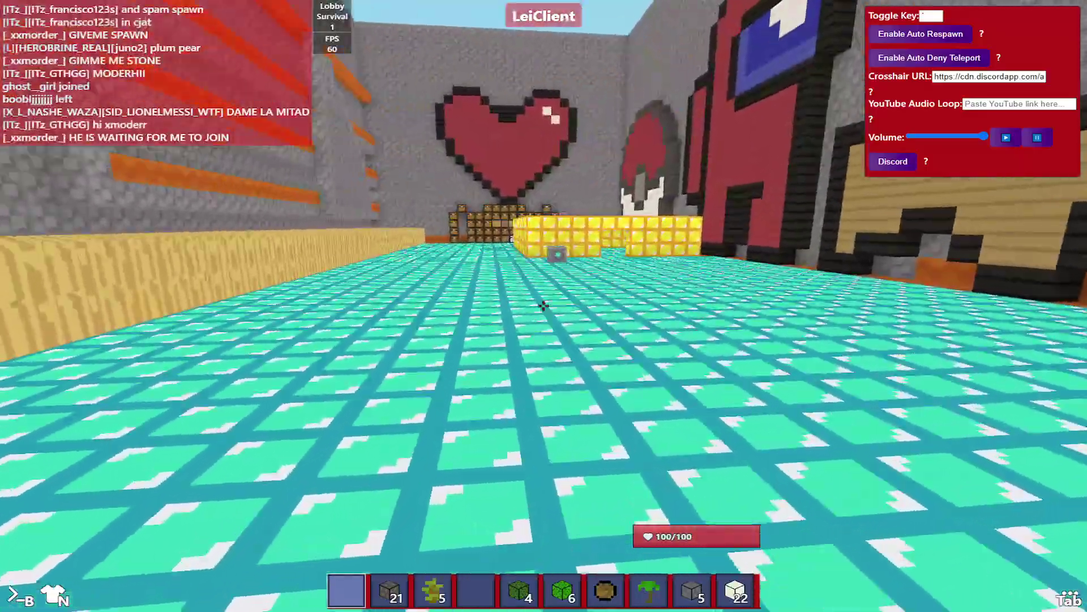
key("w")
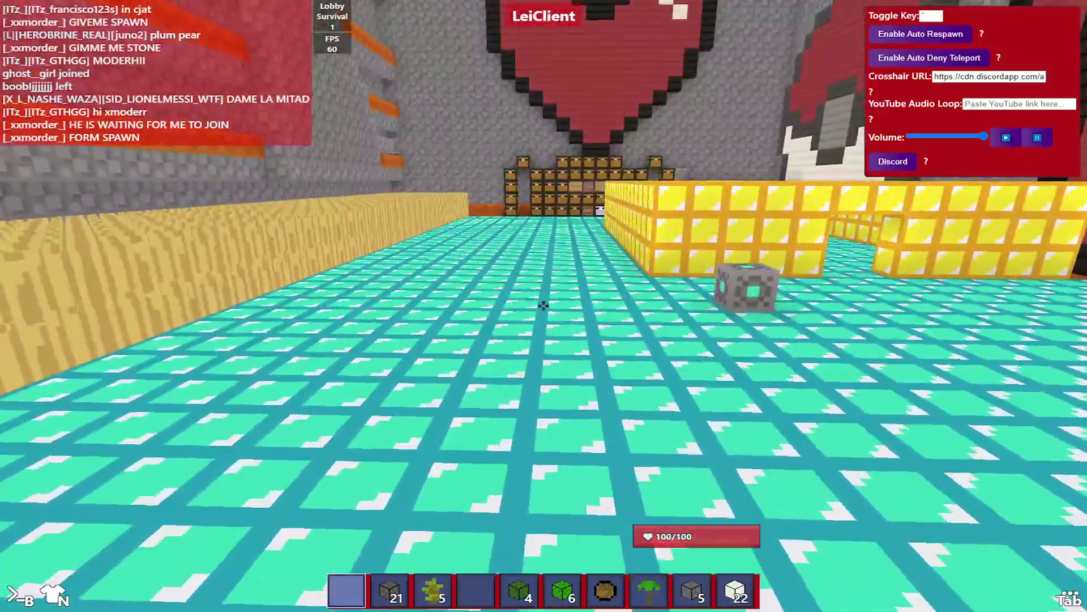
key("w")
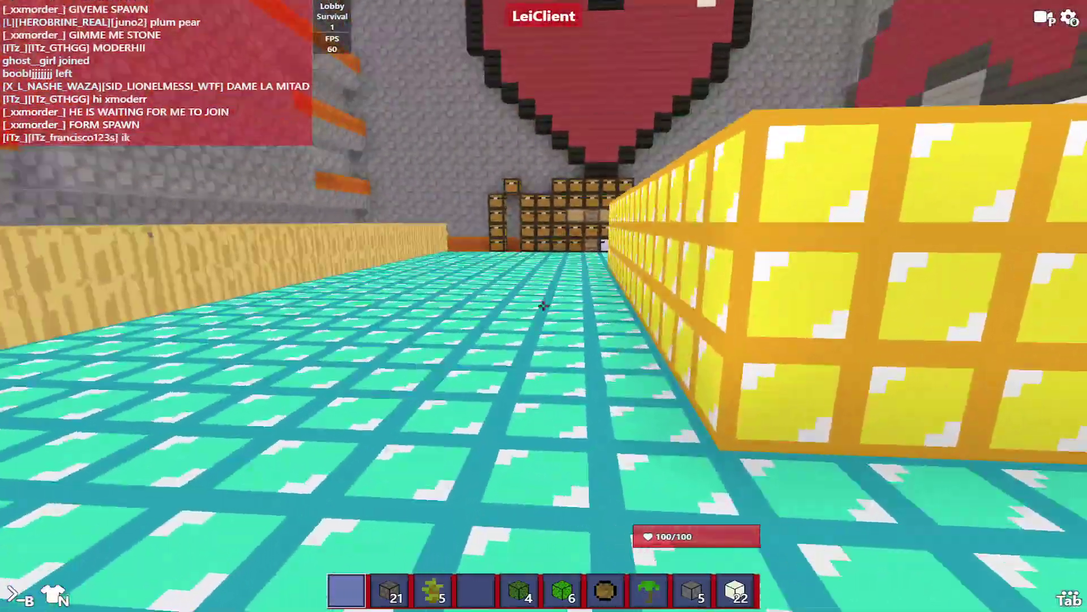
key("w")
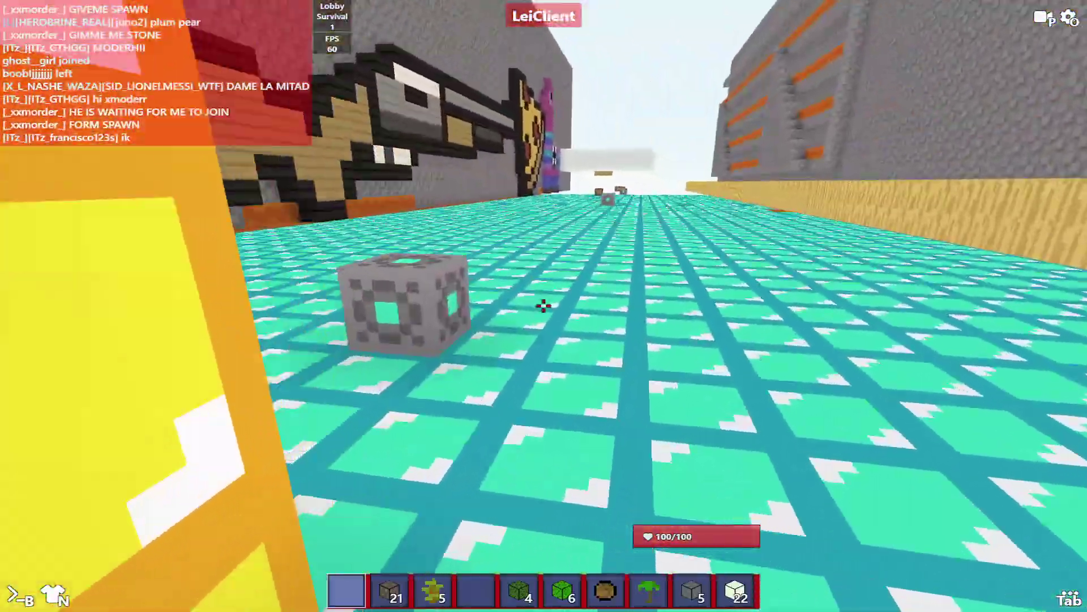
key("w")
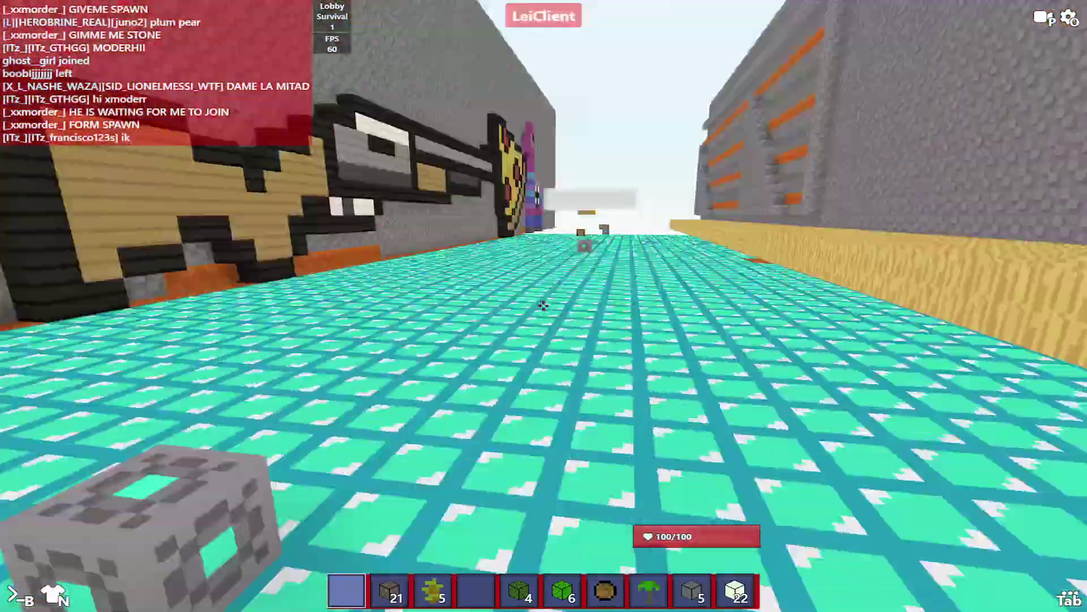
key("Escape")
left_click(214, 222)
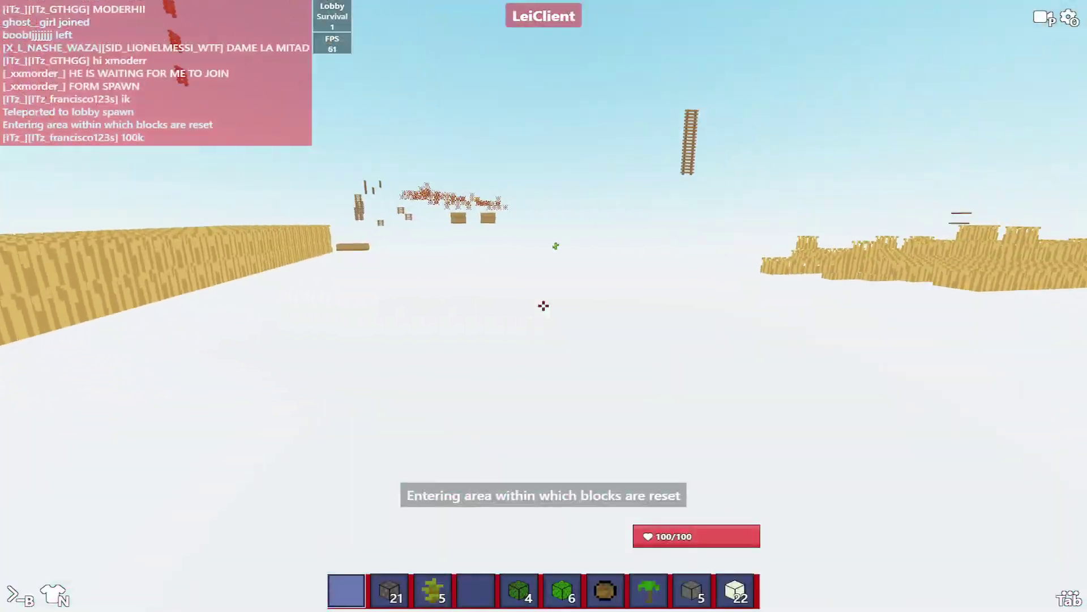
key("w")
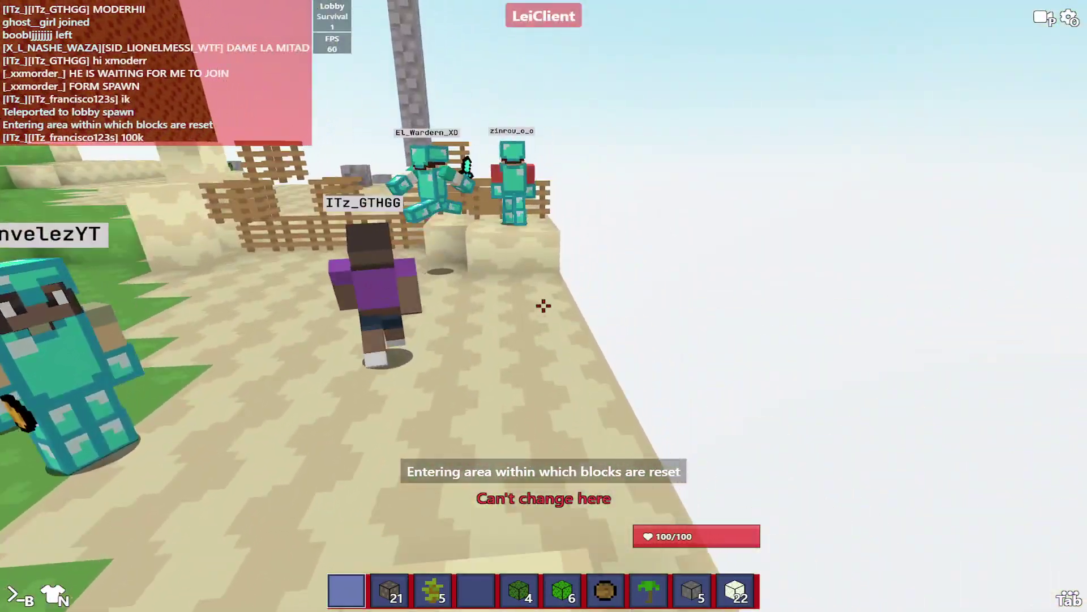
key("w")
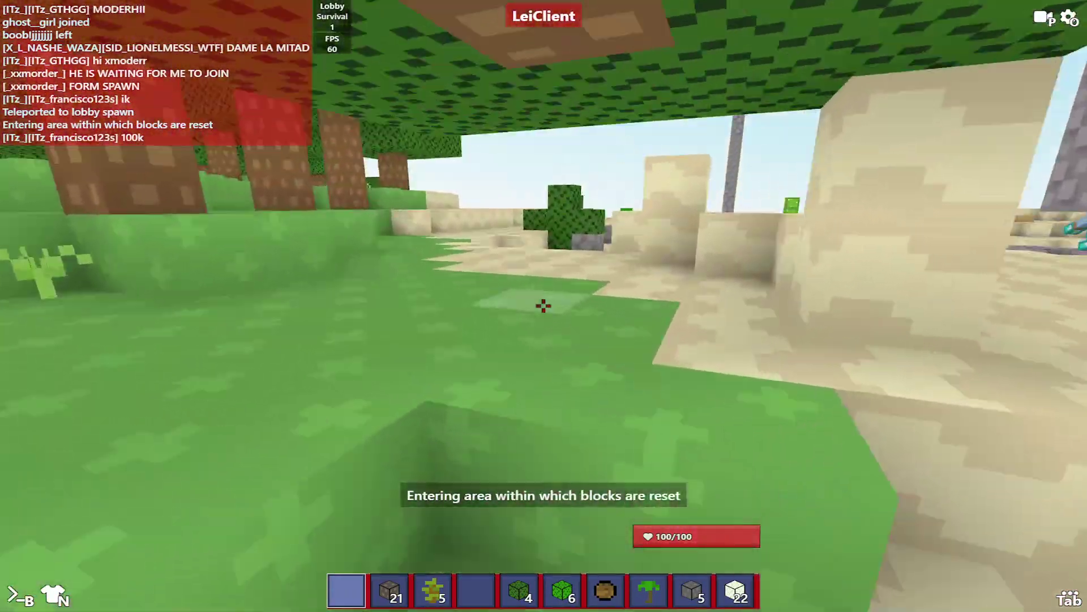
key("w")
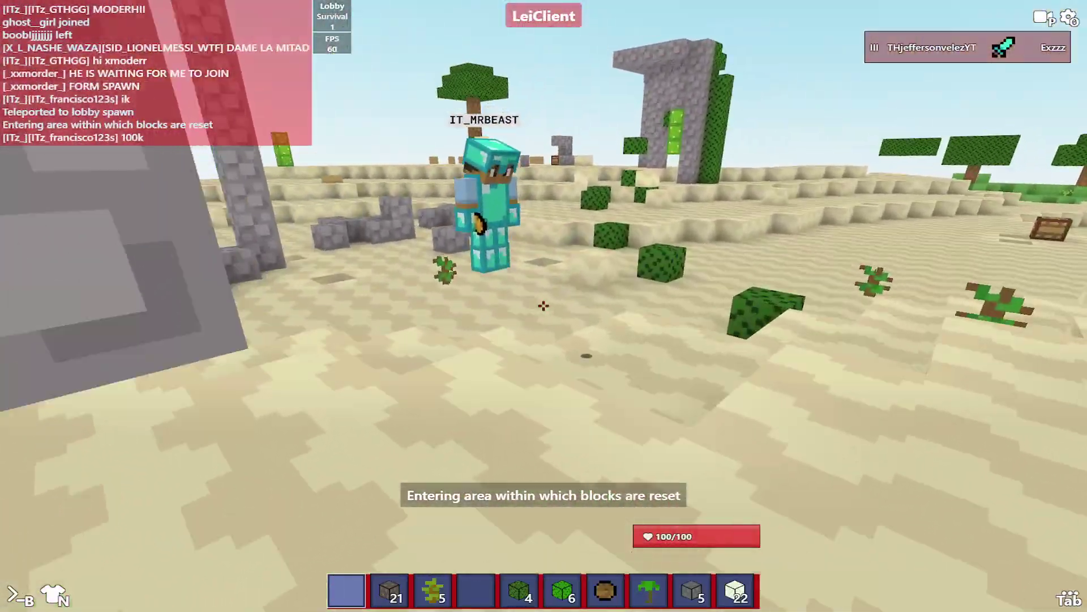
key("w")
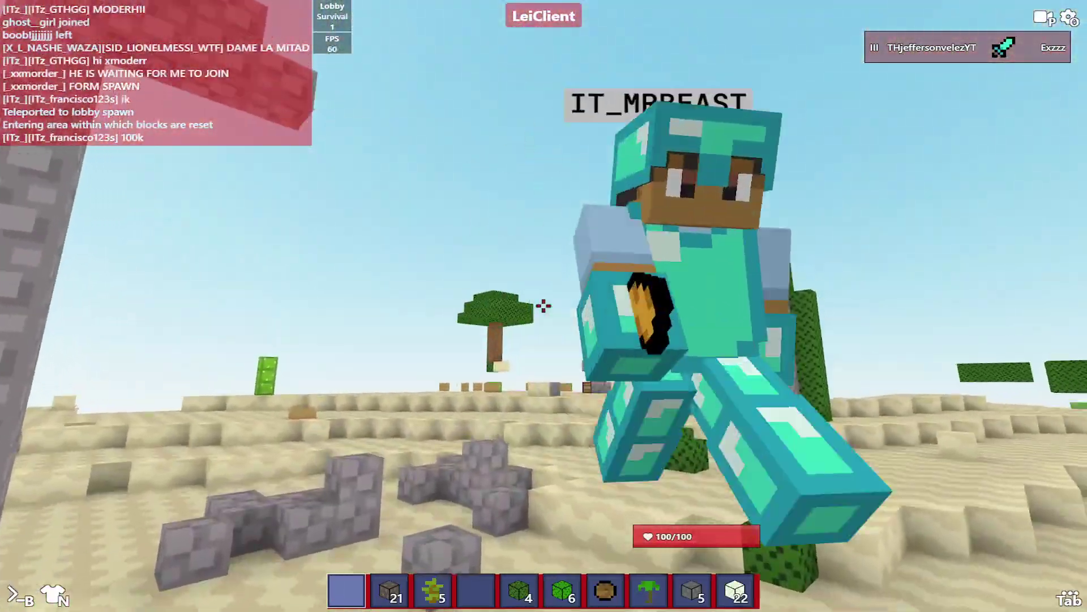
key("w")
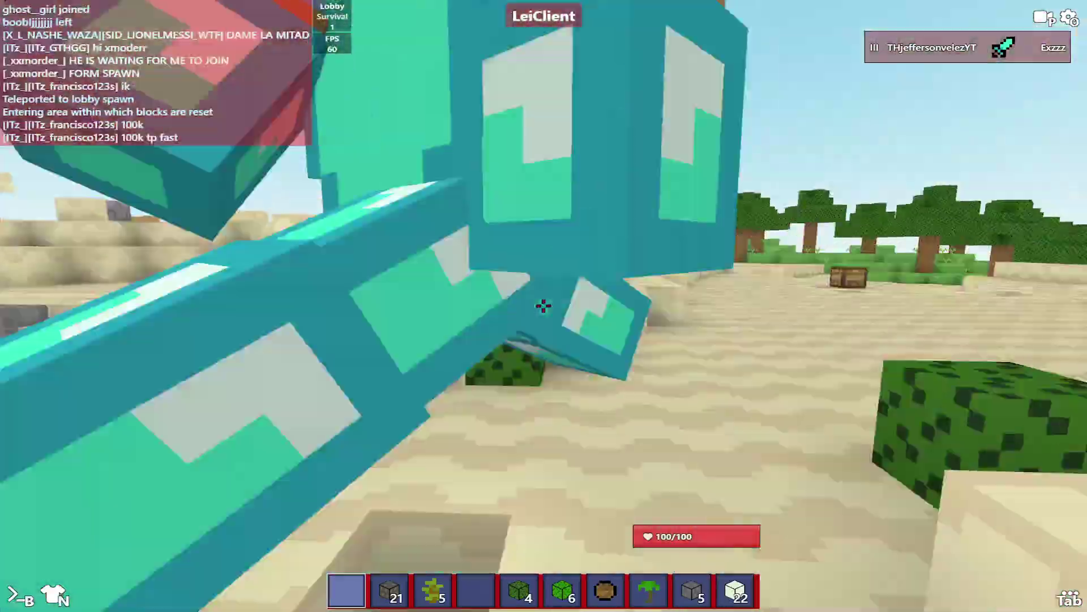
key("w")
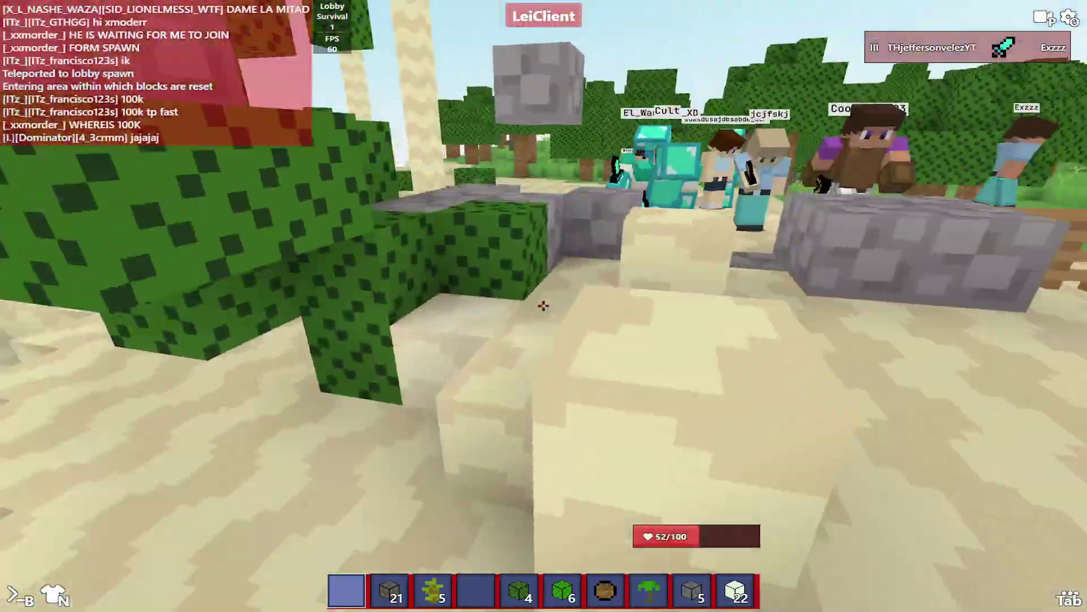
key("w")
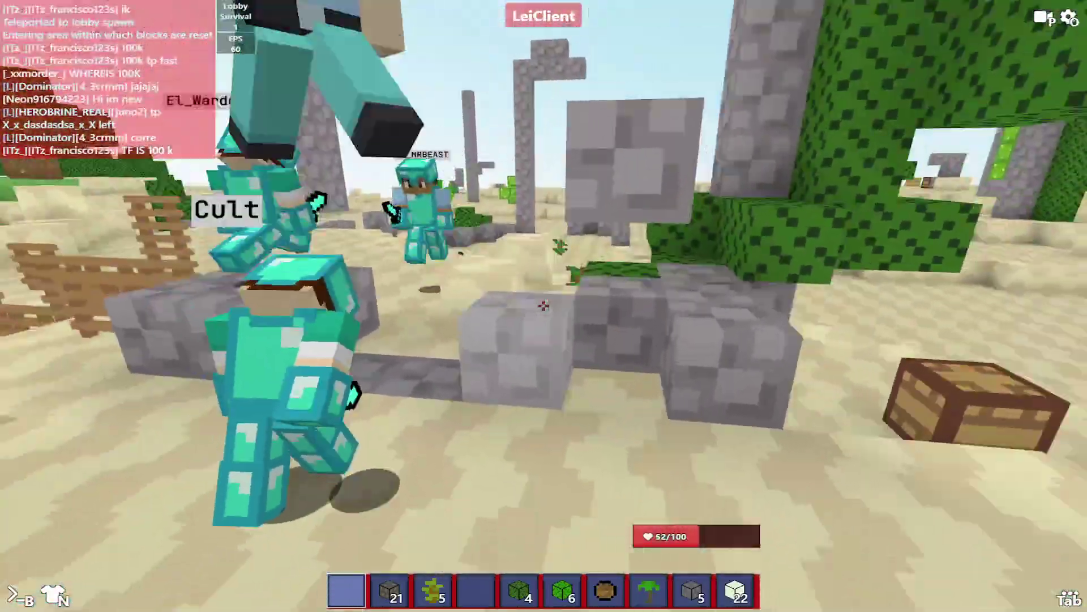
key("w")
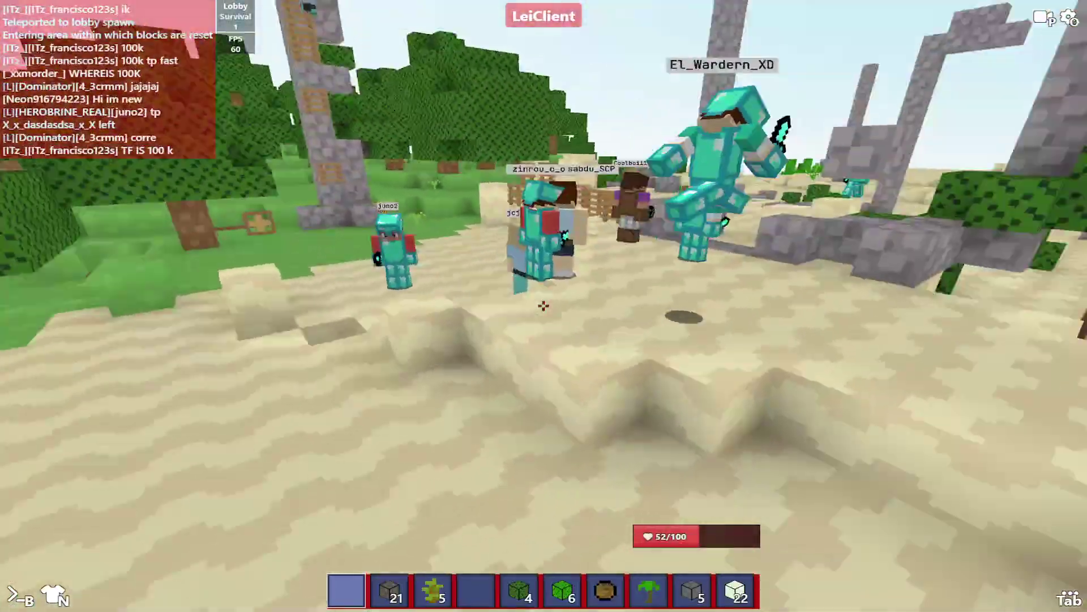
key("w")
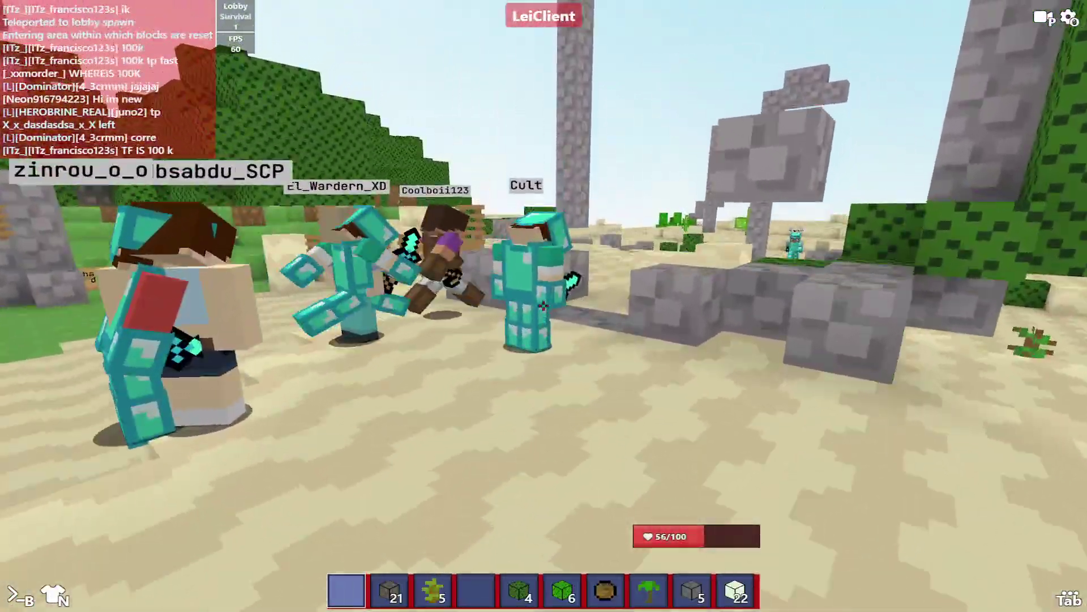
key("w")
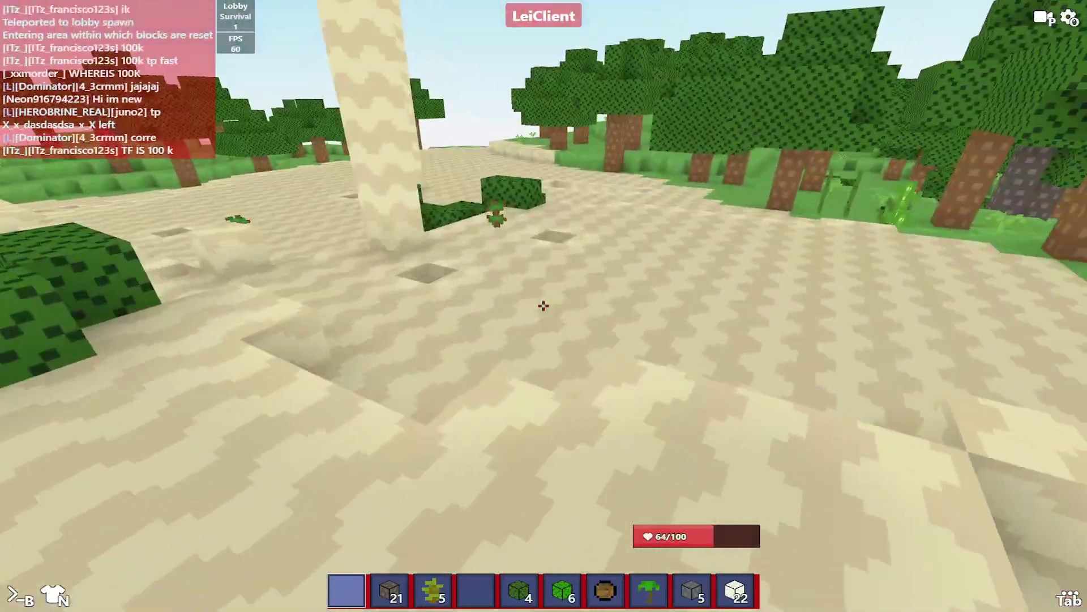
key("Escape")
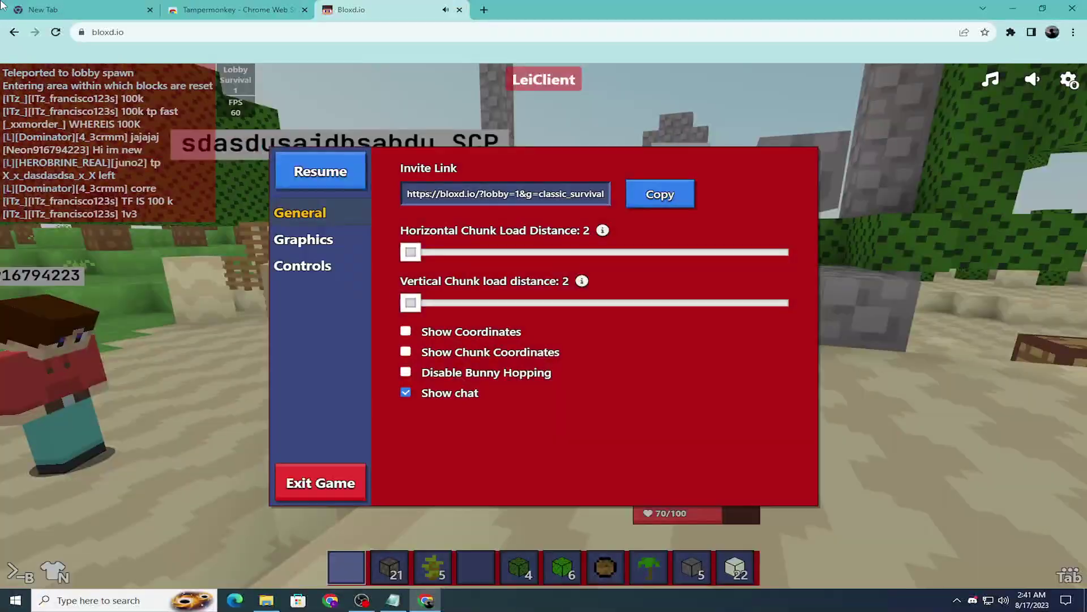
Step: Close the Bloxd.io tab, confirm leaving, and close the Chrome window
left_click(460, 10)
key("Return")
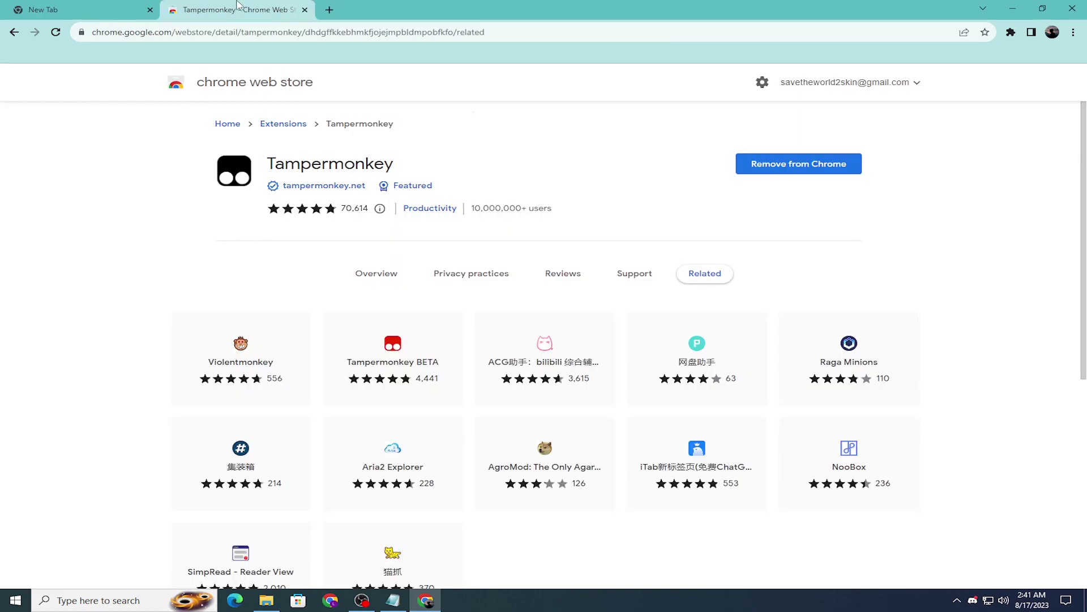
left_click(1072, 9)
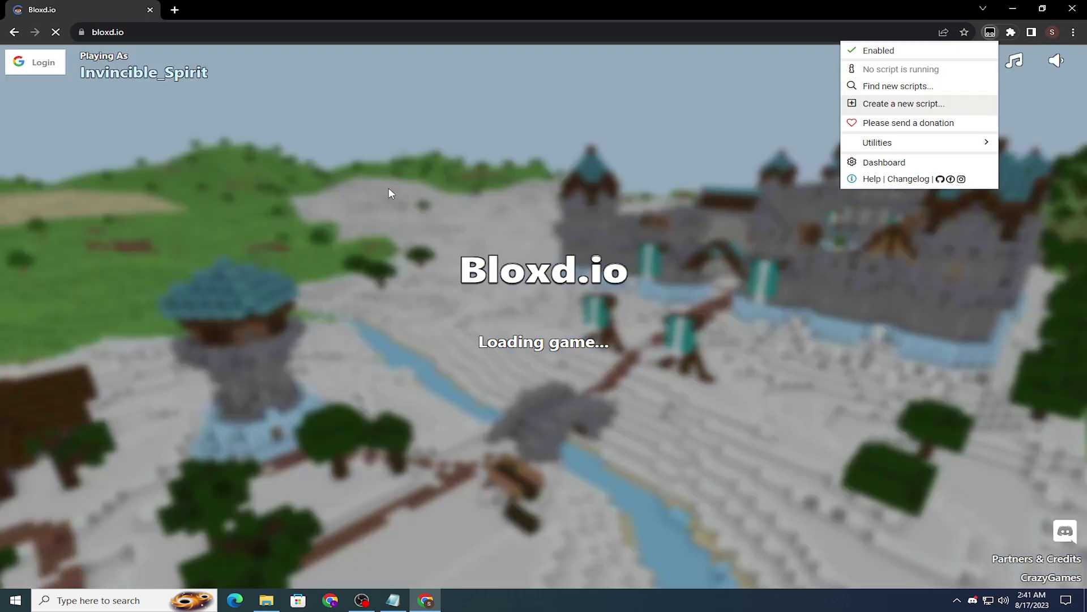
Step: Start a new Tampermonkey userscript and delete its template code
left_click(895, 103)
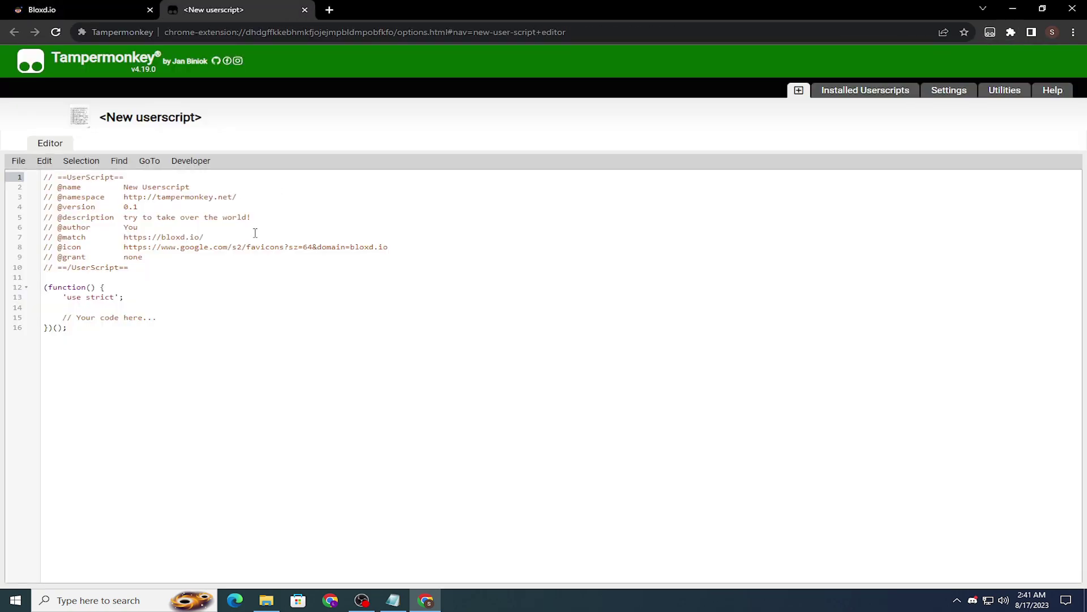
key("ctrl+a")
key("BackSpace")
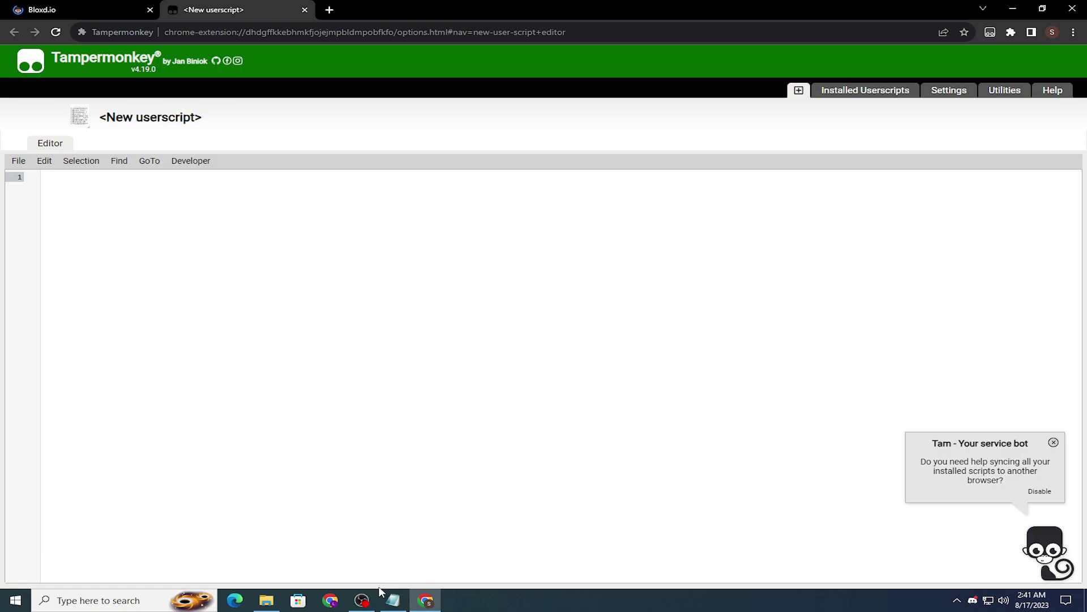
Step: Copy the Pastebin link from Notepad and load it in a new tab
left_click(393, 600)
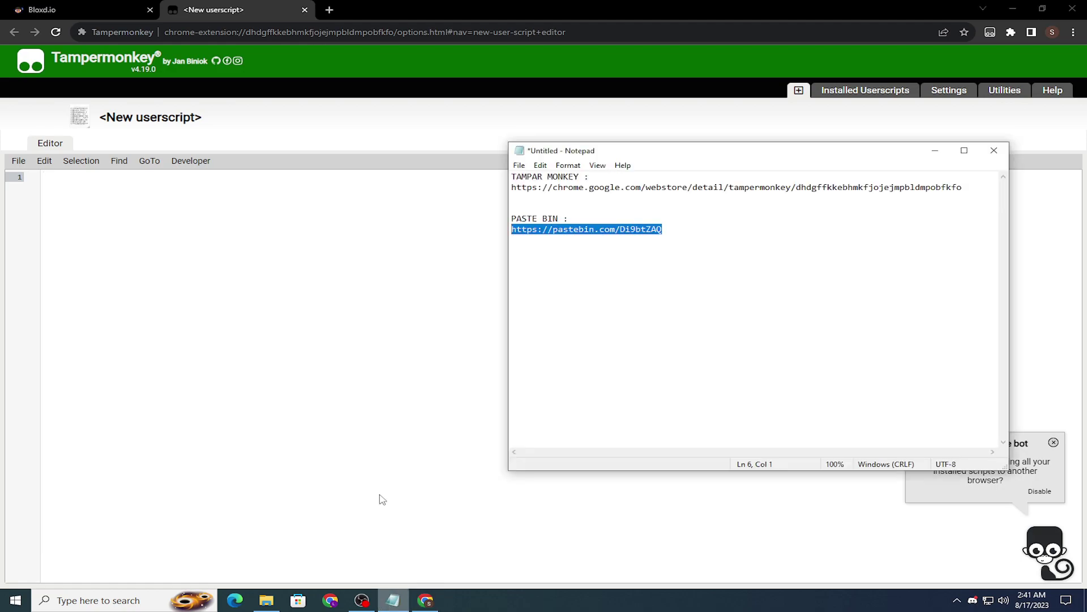
double_click(602, 187)
double_click(574, 229)
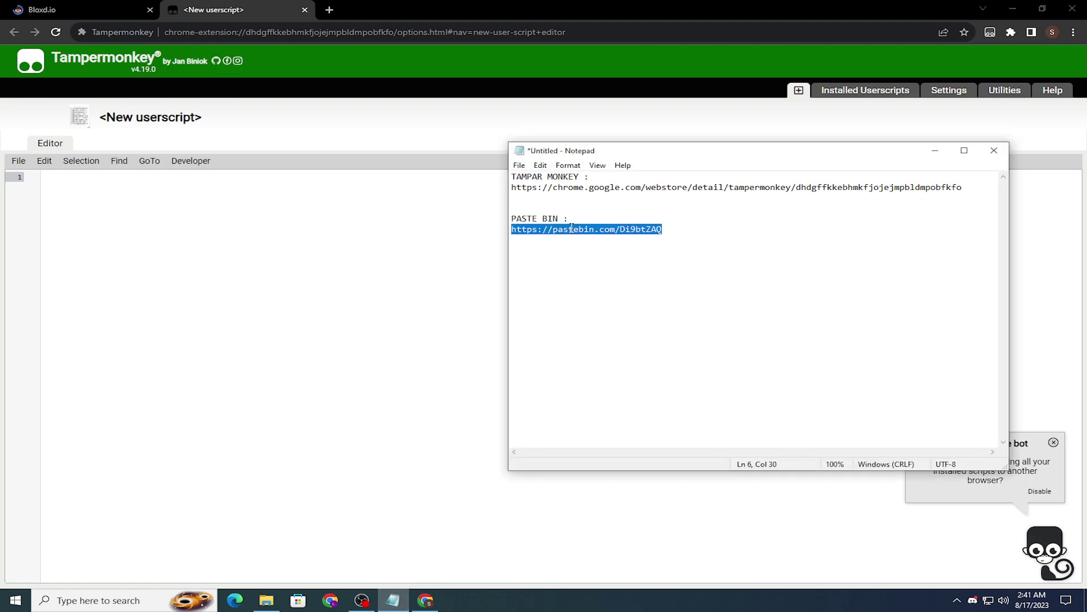
key("ctrl+c")
left_click(328, 10)
key("ctrl+v")
key("Return")
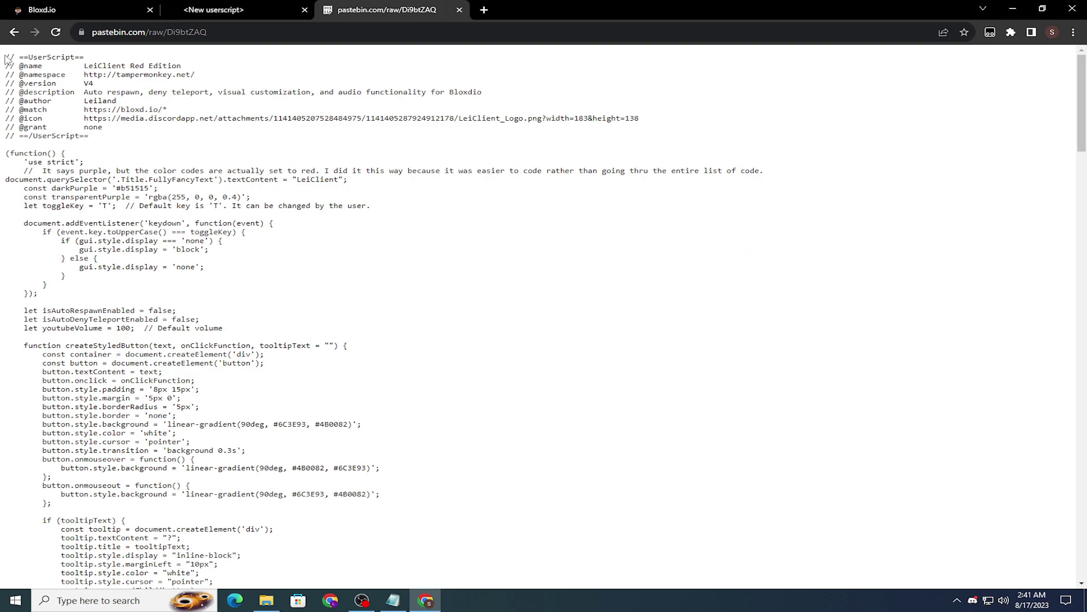
Step: Select the whole LeiClient script and save it as the new userscript
left_click_drag(6, 57, 200, 356)
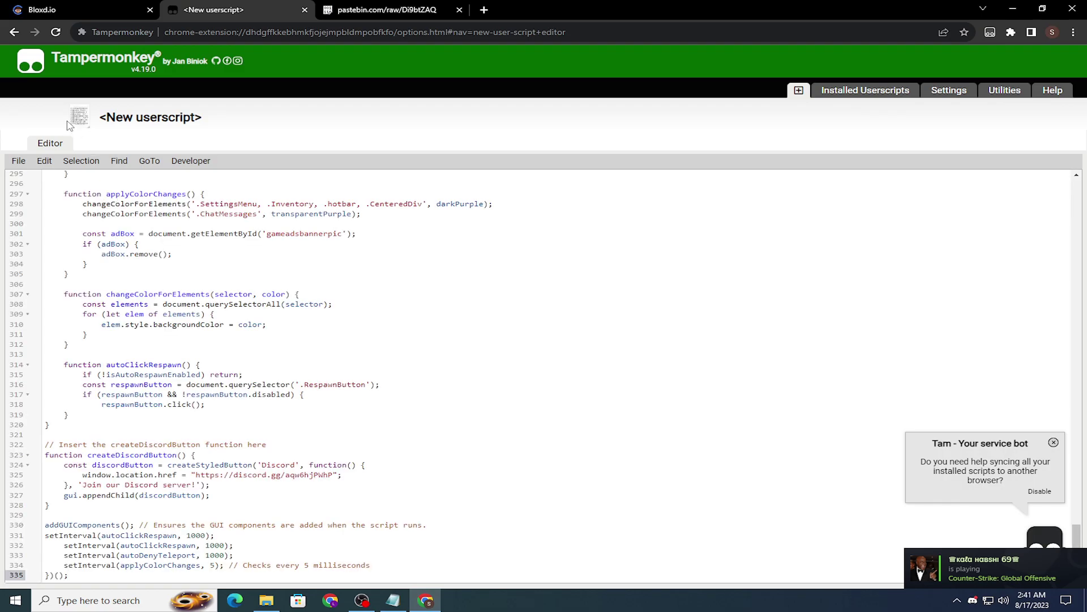
left_click(19, 161)
left_click(33, 186)
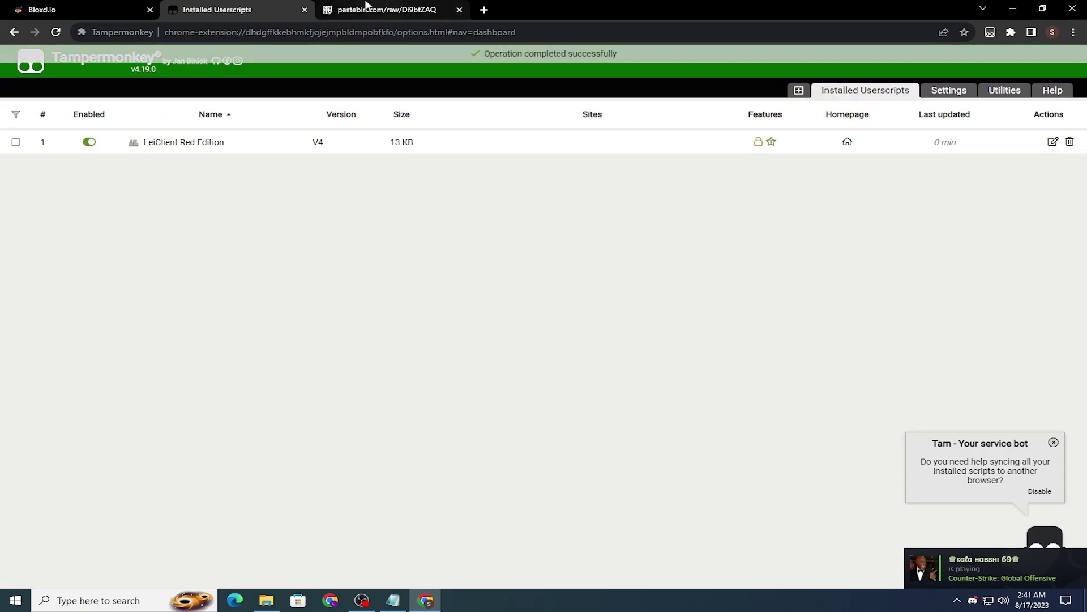
Step: Reload Bloxd.io with LeiClient, dismiss its welcome, and join Survival lobby 1
left_click(302, 10)
left_click(77, 10)
left_click(55, 32)
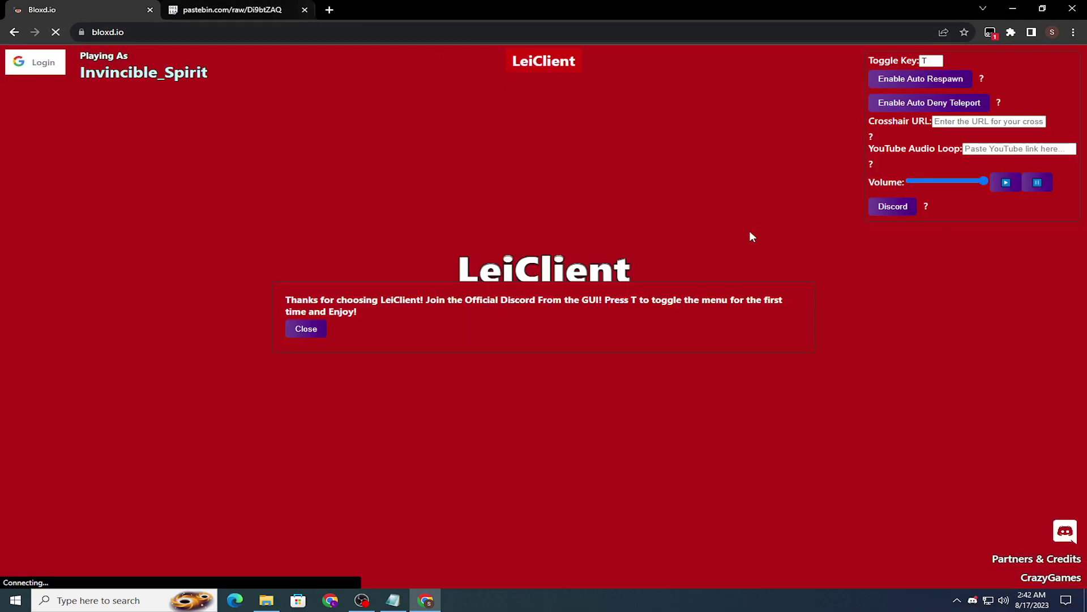
left_click(302, 330)
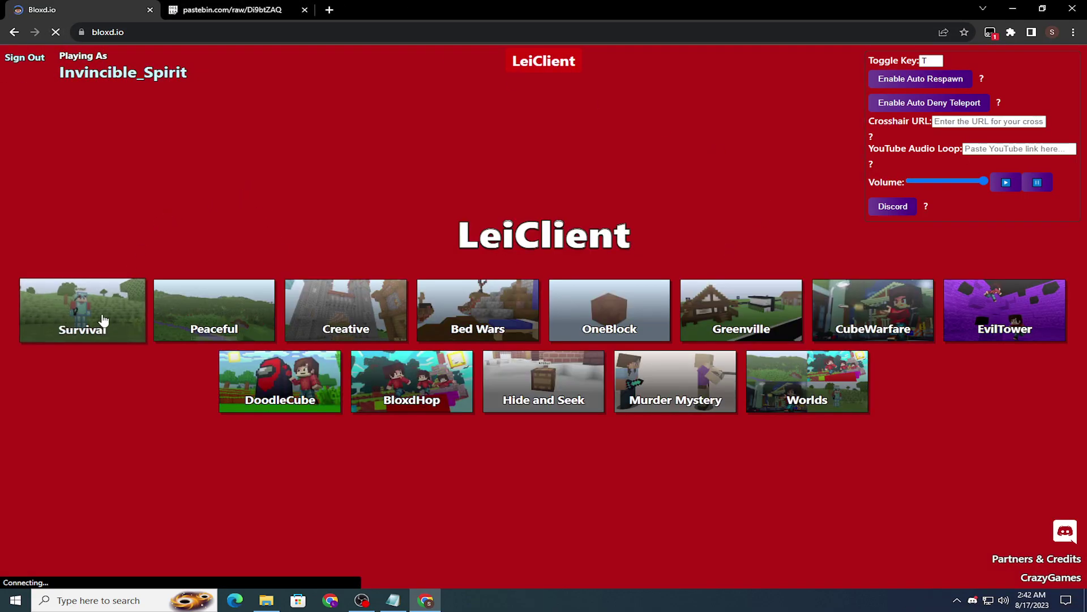
left_click(102, 315)
left_click(549, 354)
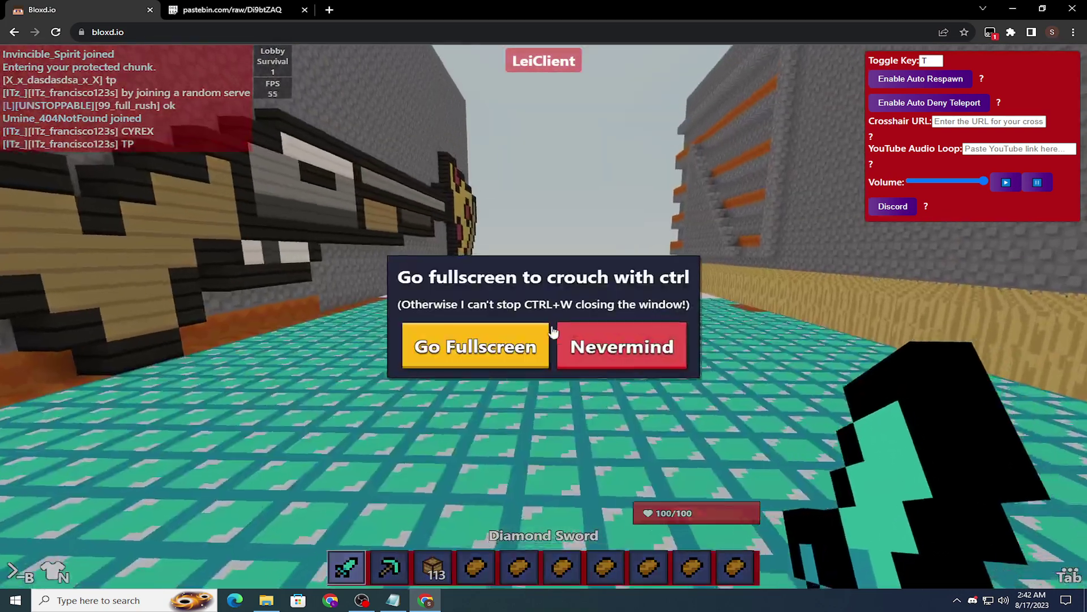
Step: Start playing, open the inventory, then view the posted crosshair image in Discord
left_click(478, 348)
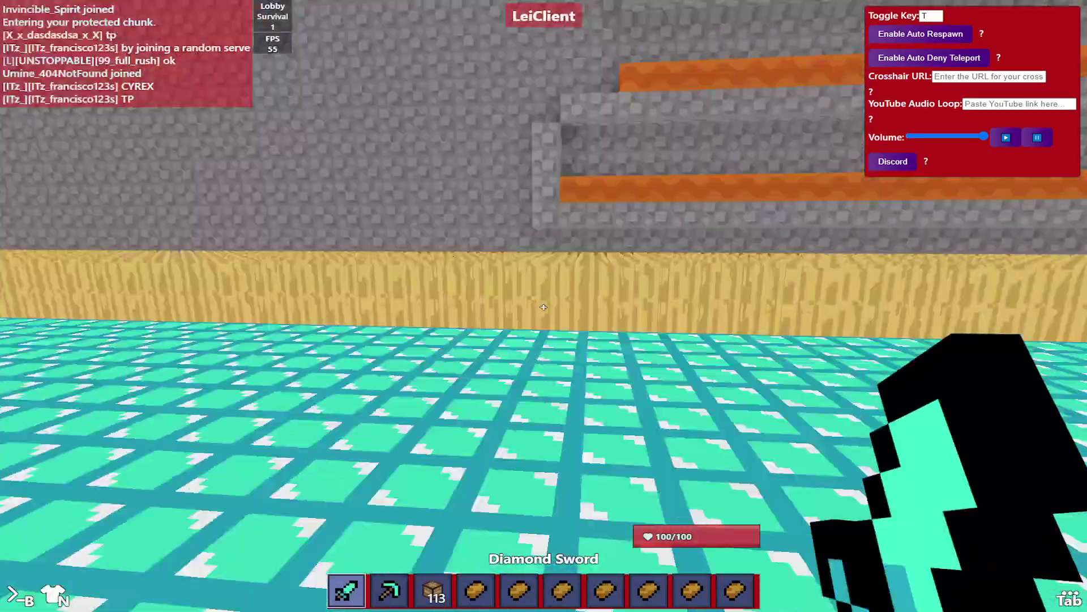
key("e")
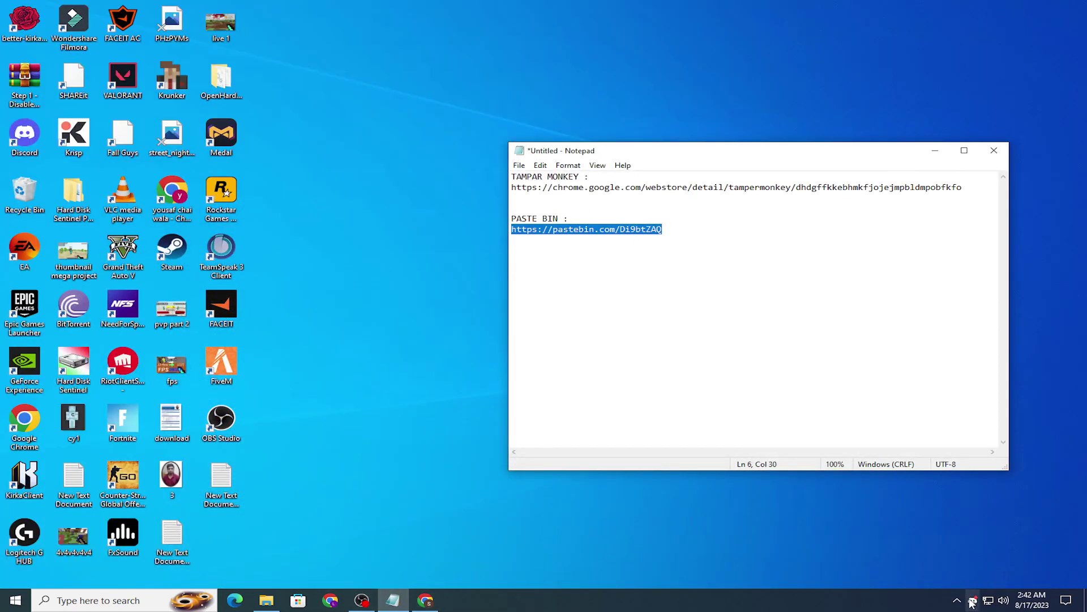
left_click(973, 602)
left_click(259, 442)
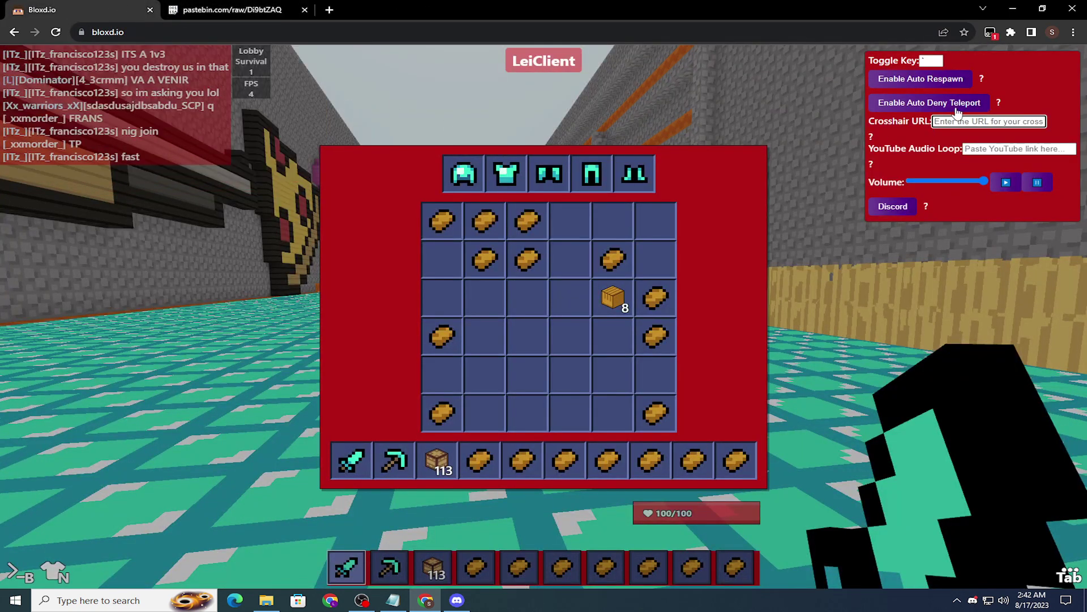
Step: Go fullscreen and free the pointer to focus LeiClient's Crosshair URL field
key("ctrl+v")
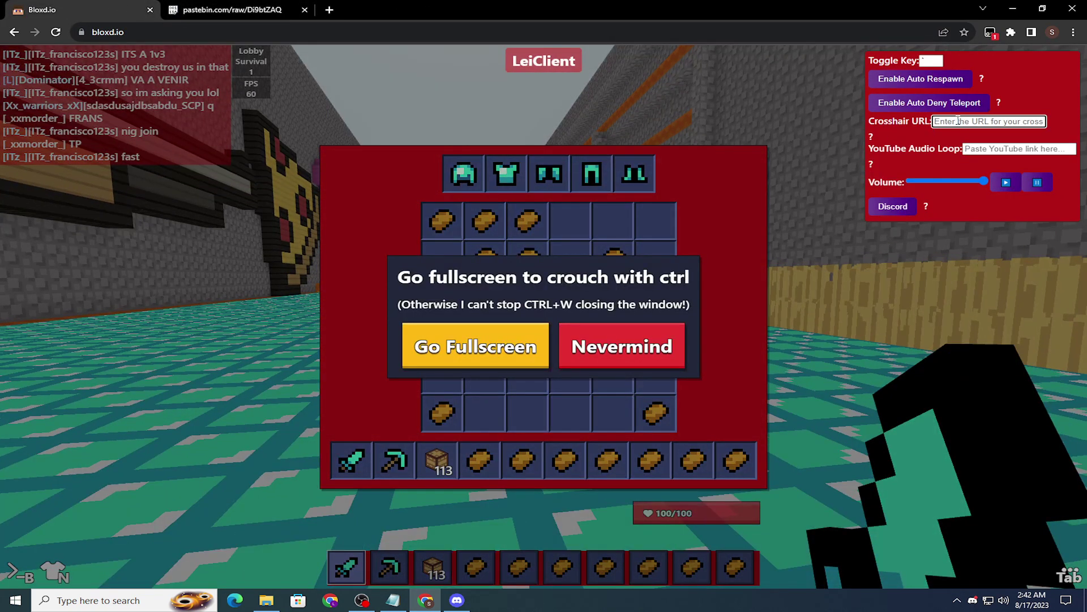
left_click(622, 346)
key("Escape")
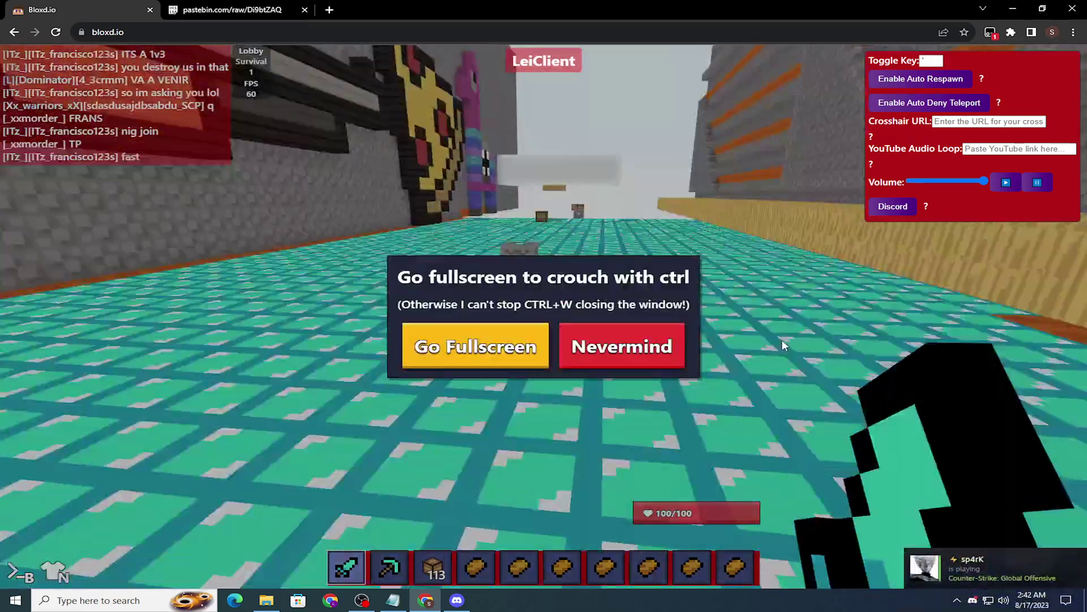
left_click(475, 346)
key("e")
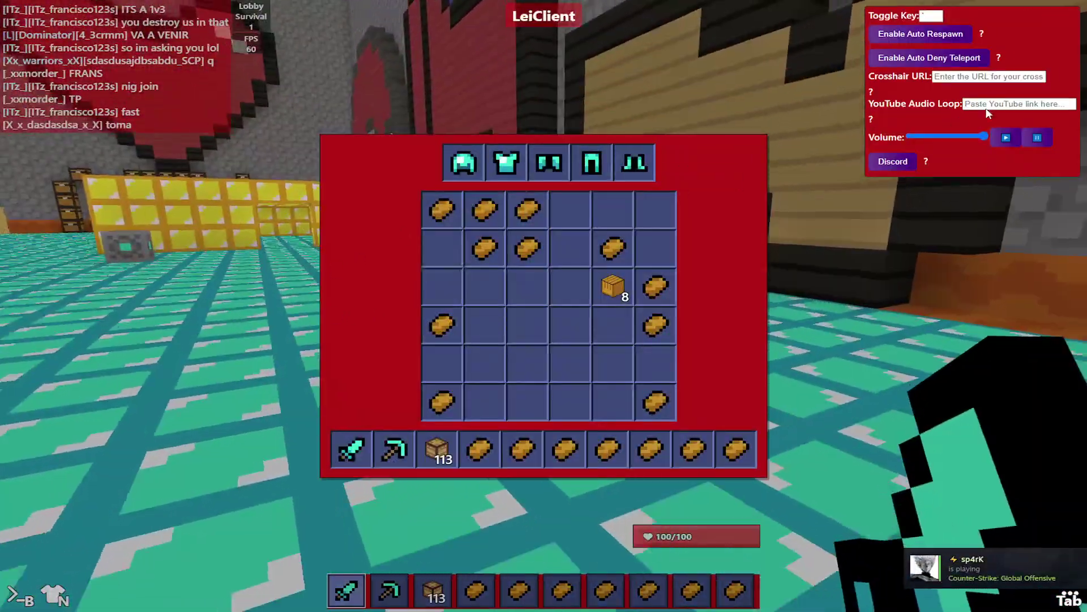
left_click(989, 77)
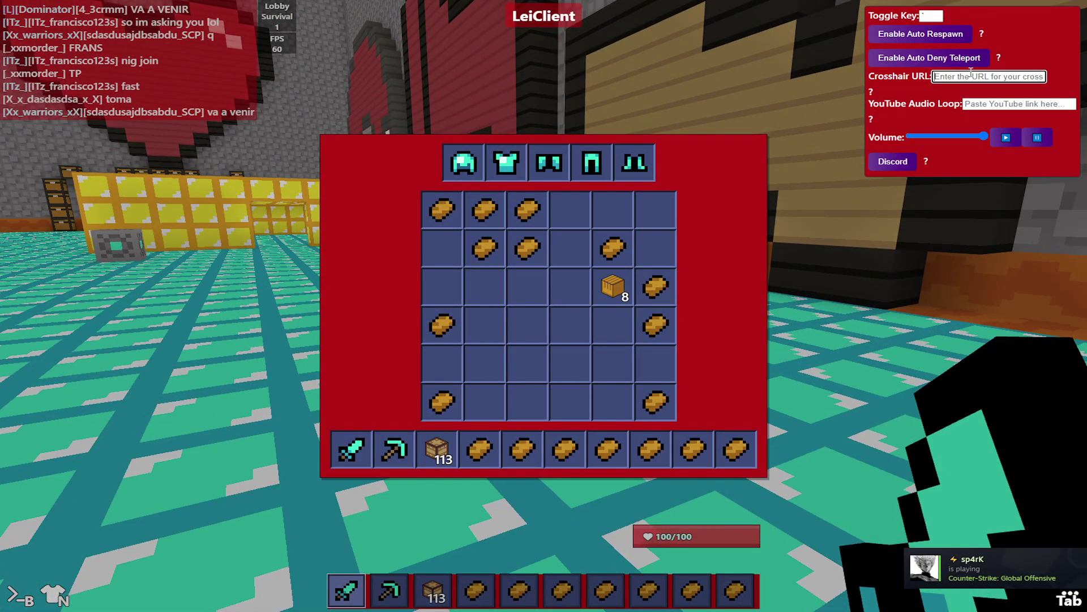
key("Escape")
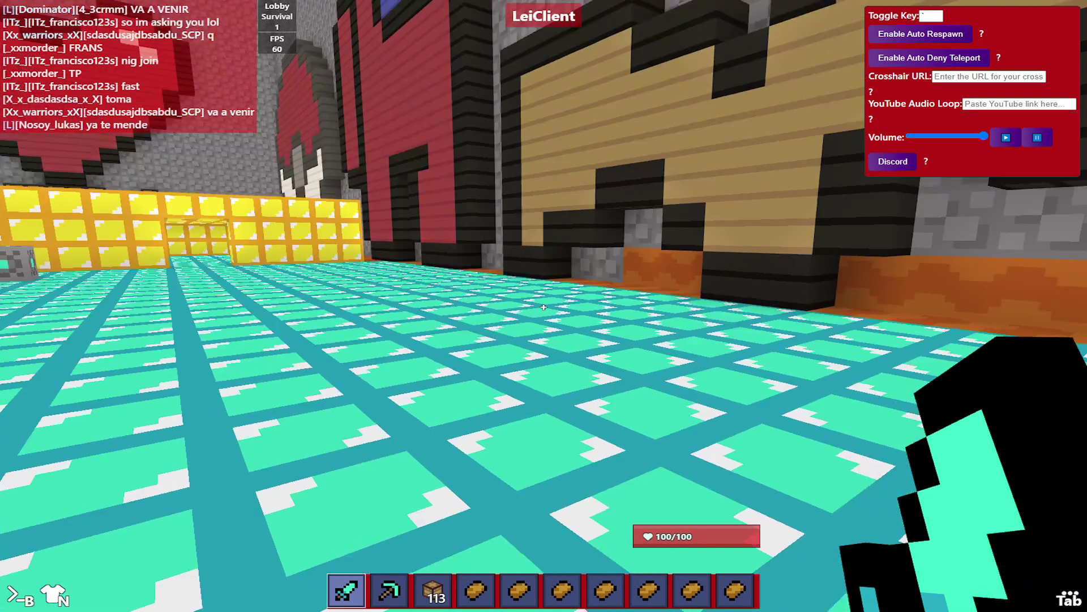
Step: Paste the Discord image link as the Crosshair URL, resume fullscreen, and hold the diamond pickaxe
key("e")
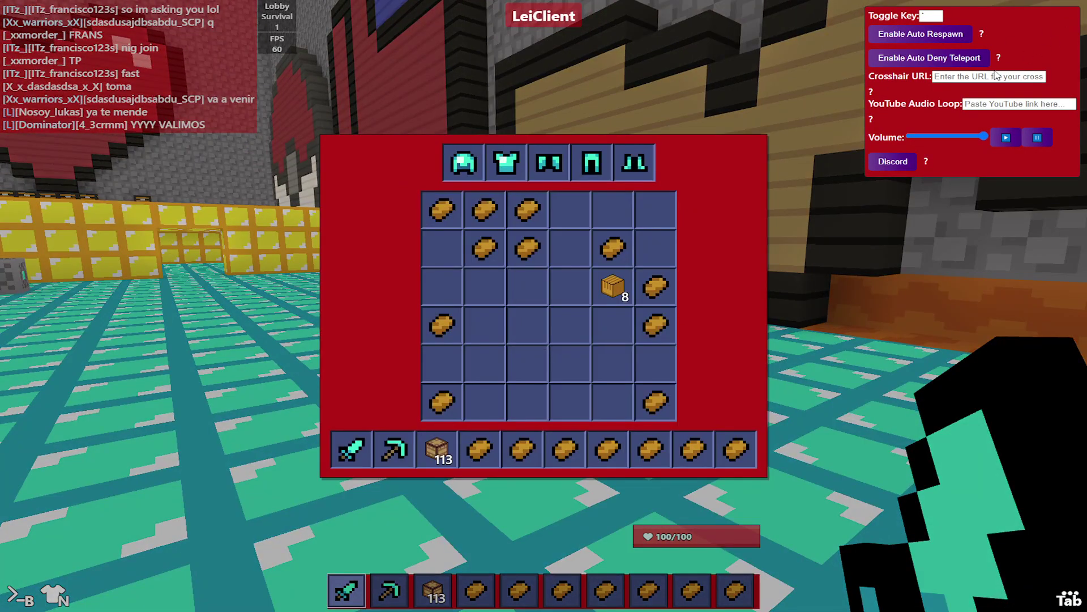
key("Escape")
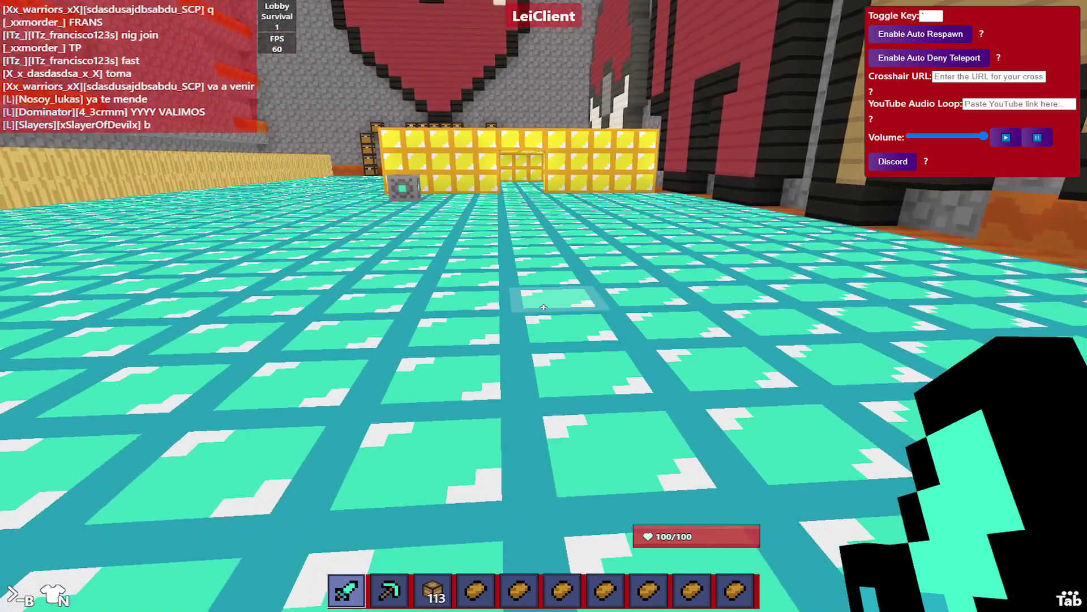
key("Escape")
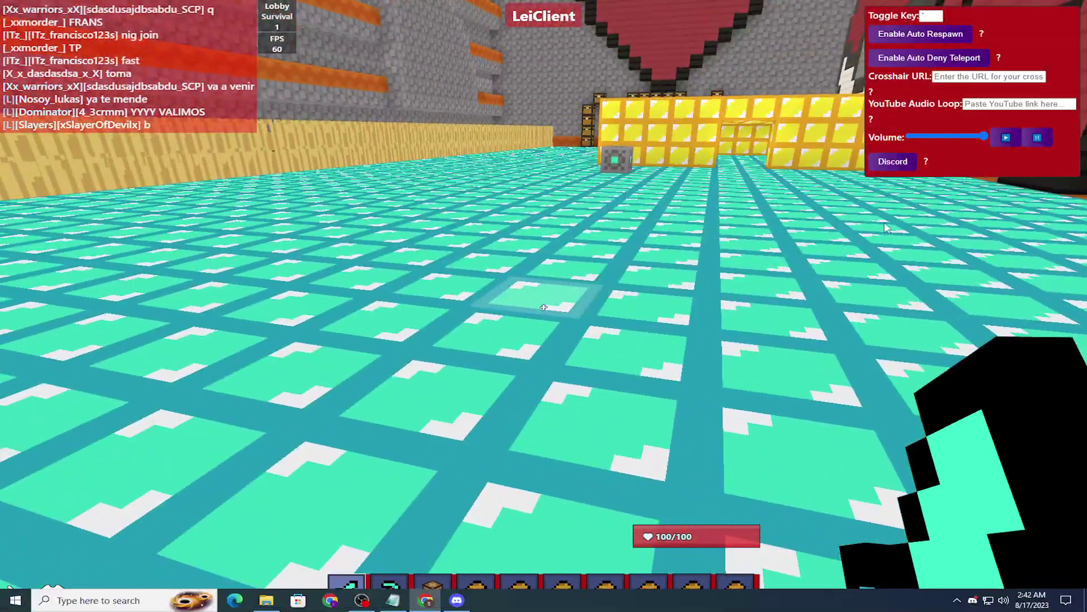
key("Escape")
key("ctrl+v")
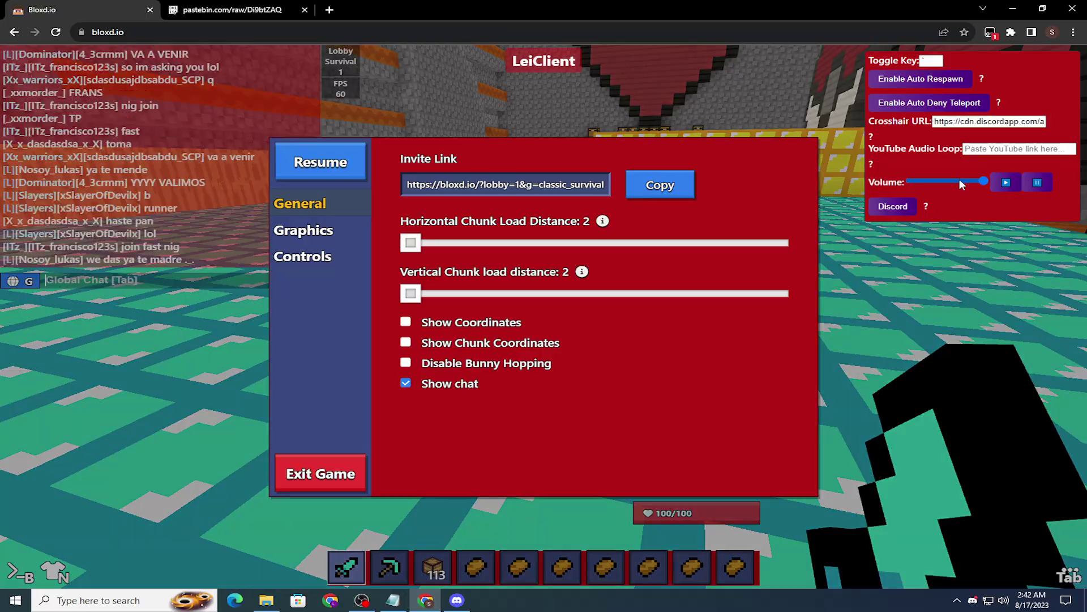
left_click(320, 161)
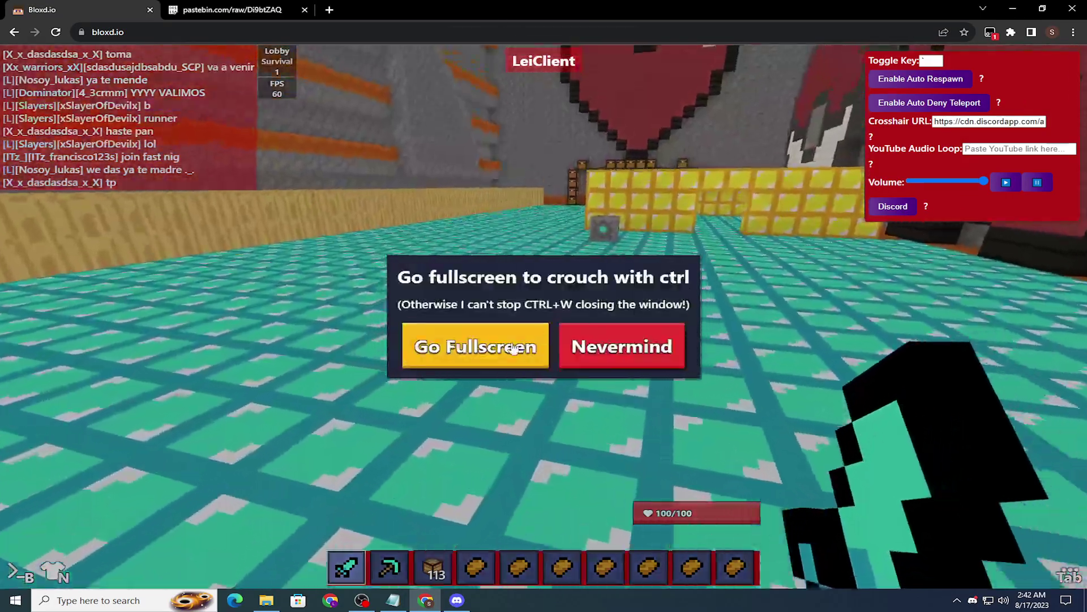
left_click(477, 345)
key("2")
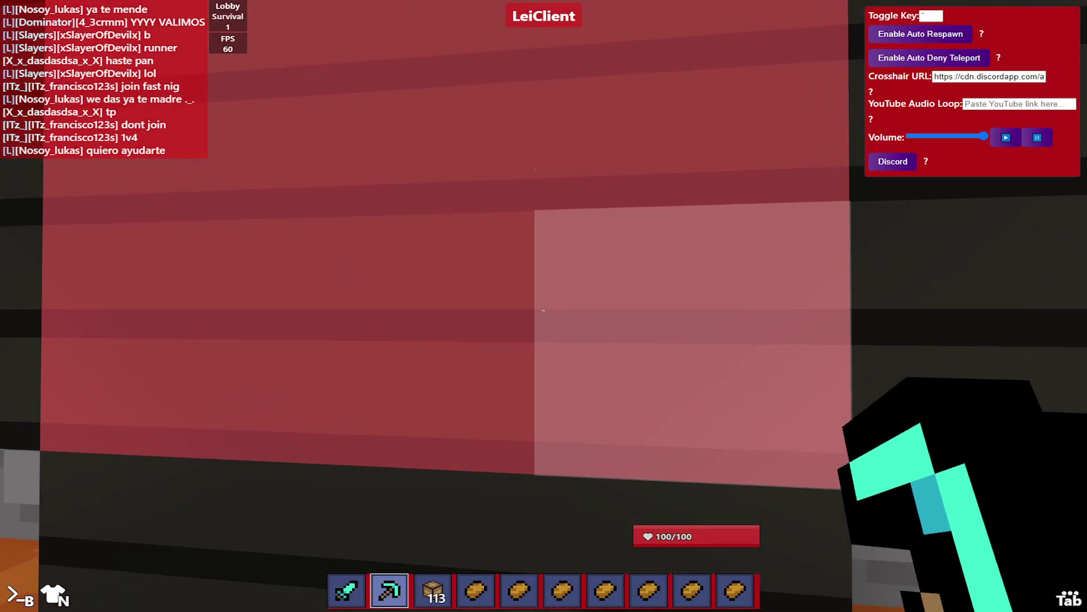
Step: Switch to Discord, close the image preview, and view the LeiClient #crosshairs channel
key("alt+Tab")
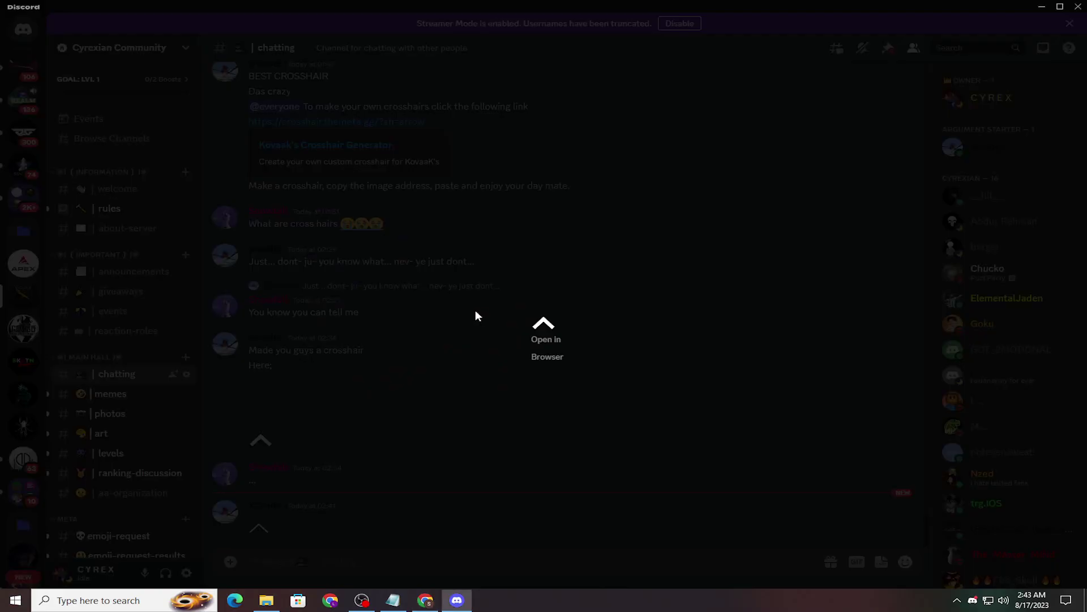
left_click(448, 346)
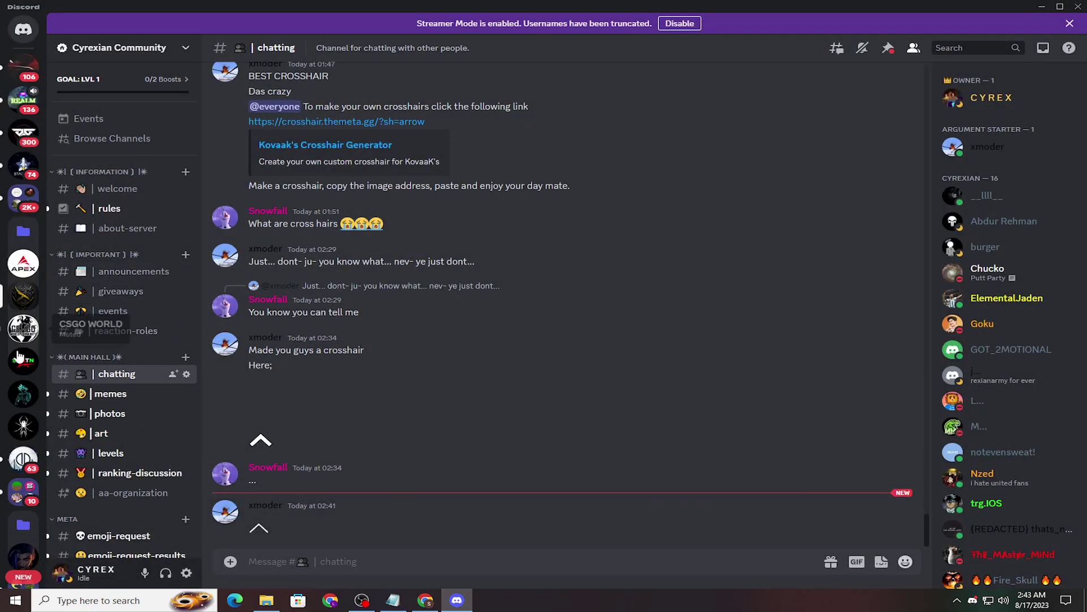
scroll(20, 357, "down", 5)
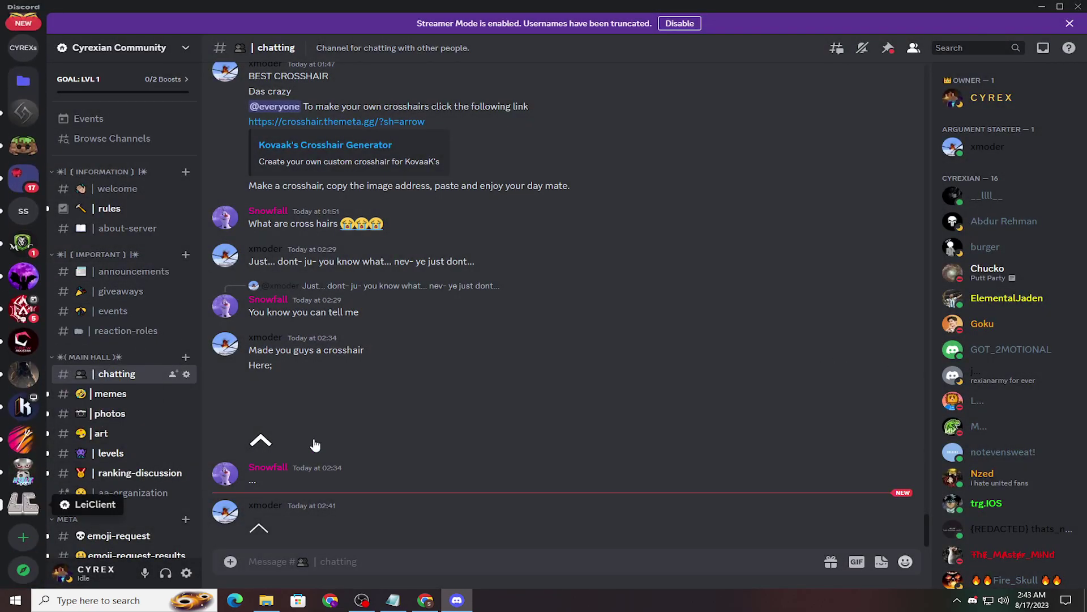
left_click(24, 504)
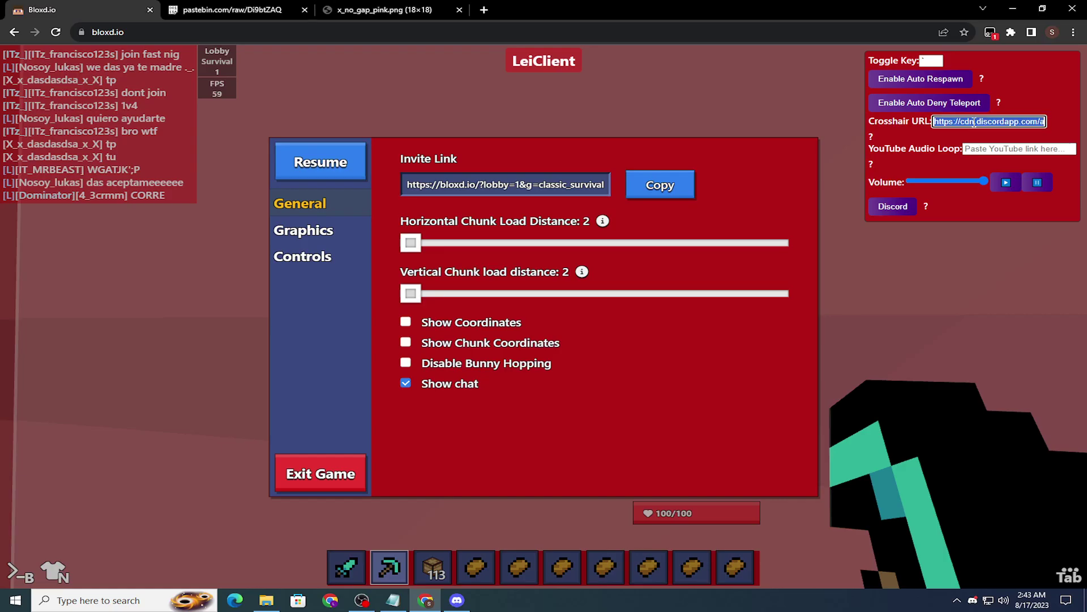
Step: Apply the new crosshair image link as the Crosshair URL and resume in fullscreen
key("ctrl+v")
key("Return")
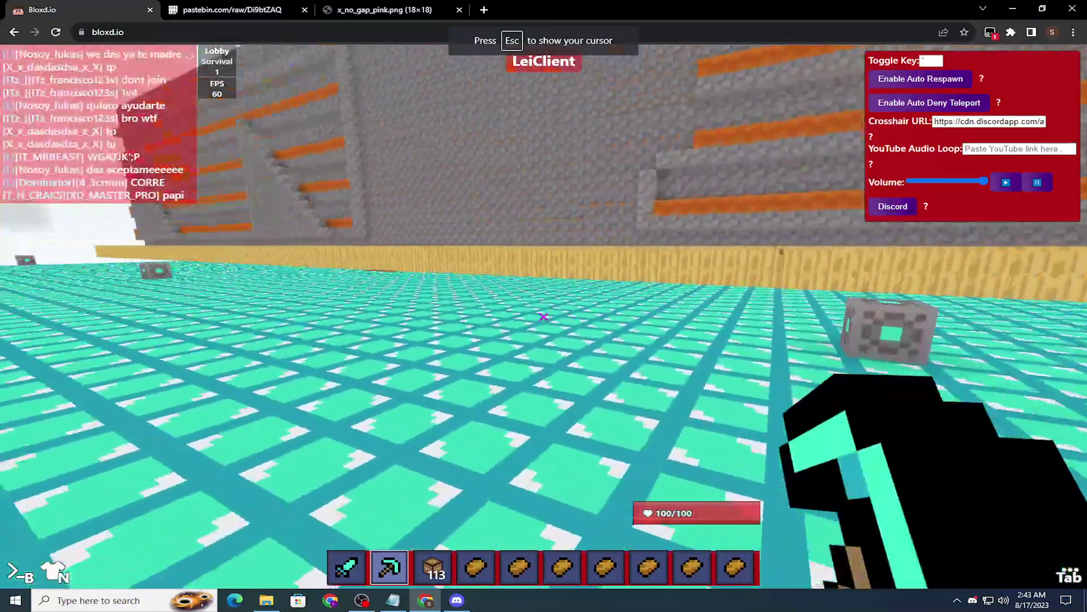
key("ctrl")
left_click(473, 346)
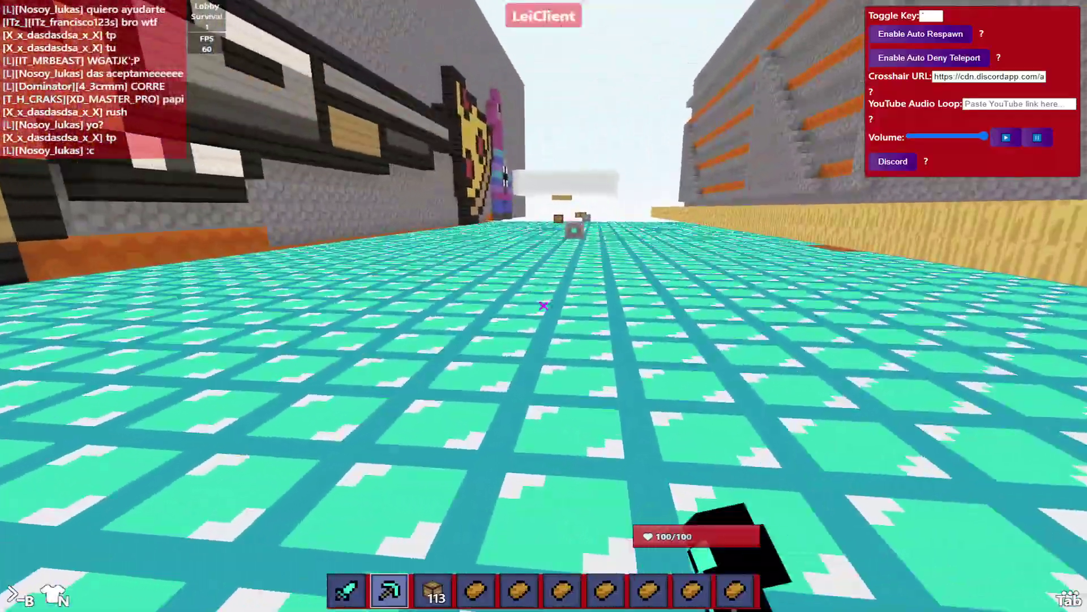
Step: Walk around the dispenser and gold block wall to test the pink crosshair
key("w")
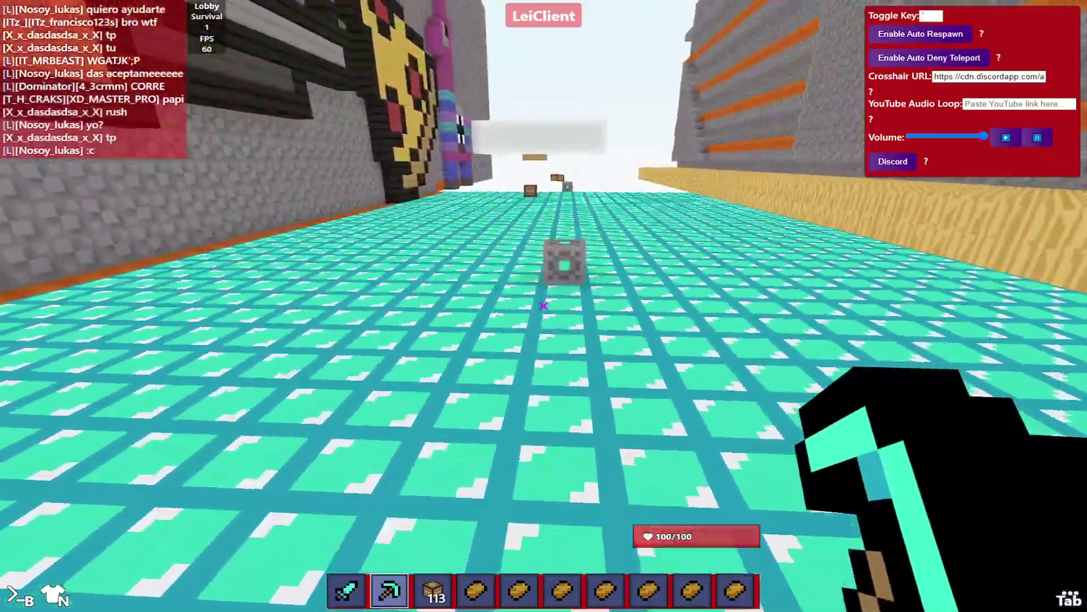
key("w")
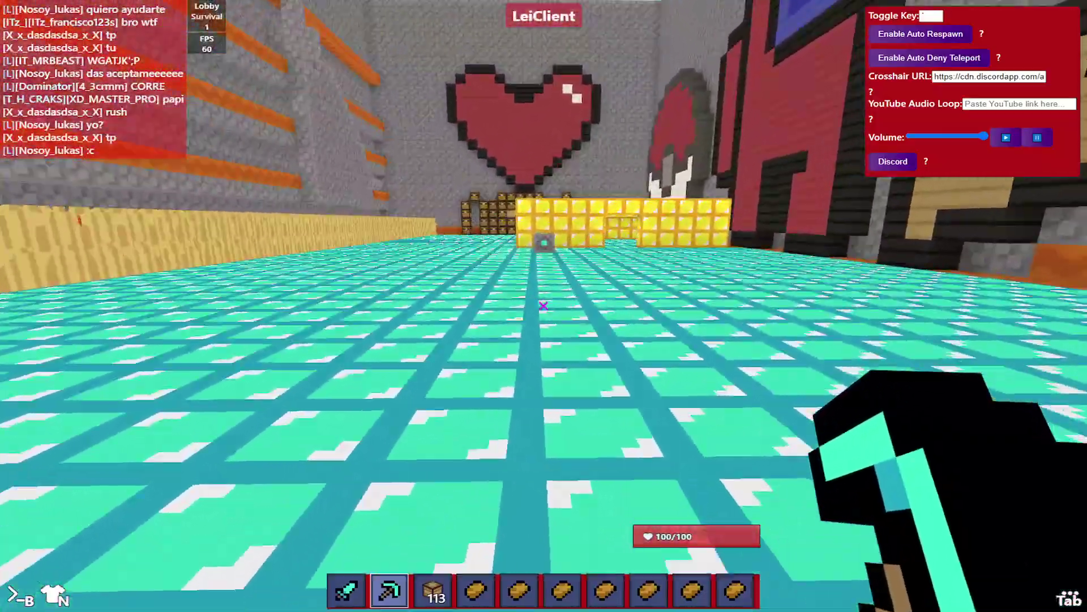
key("w")
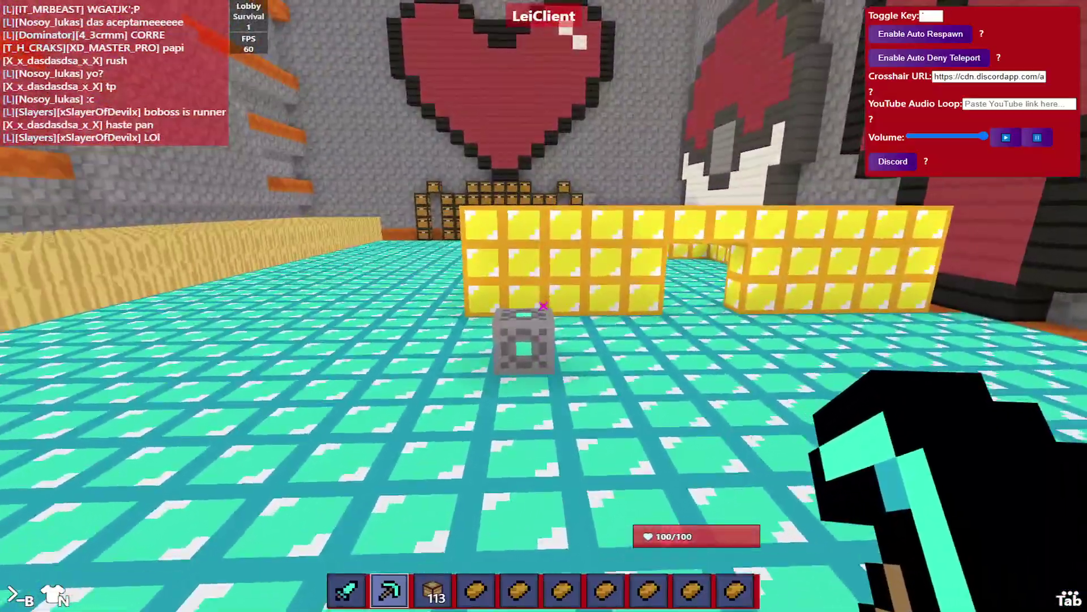
key("w")
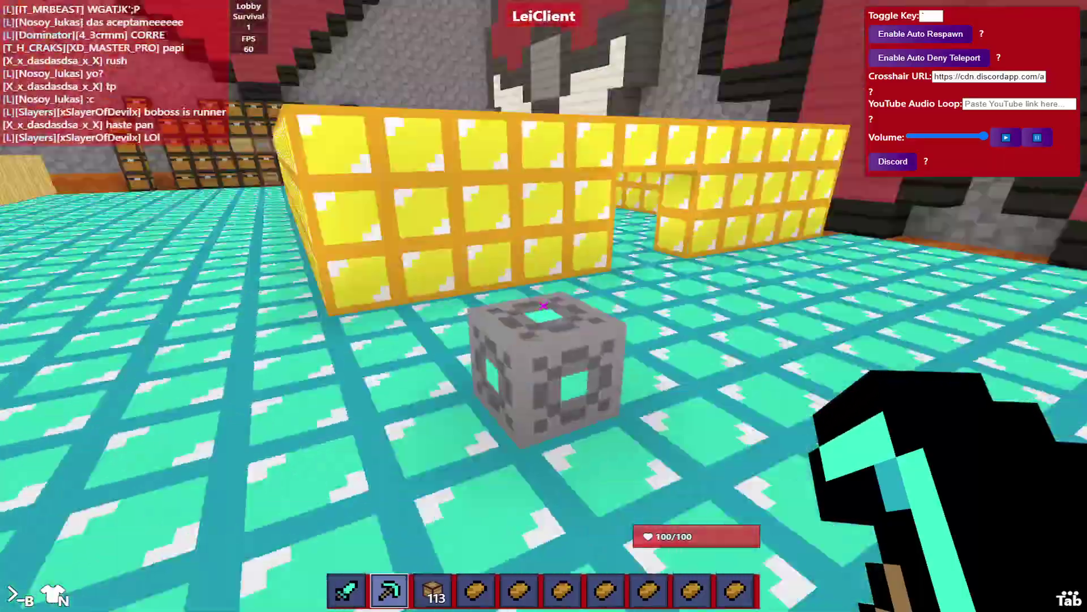
key("s")
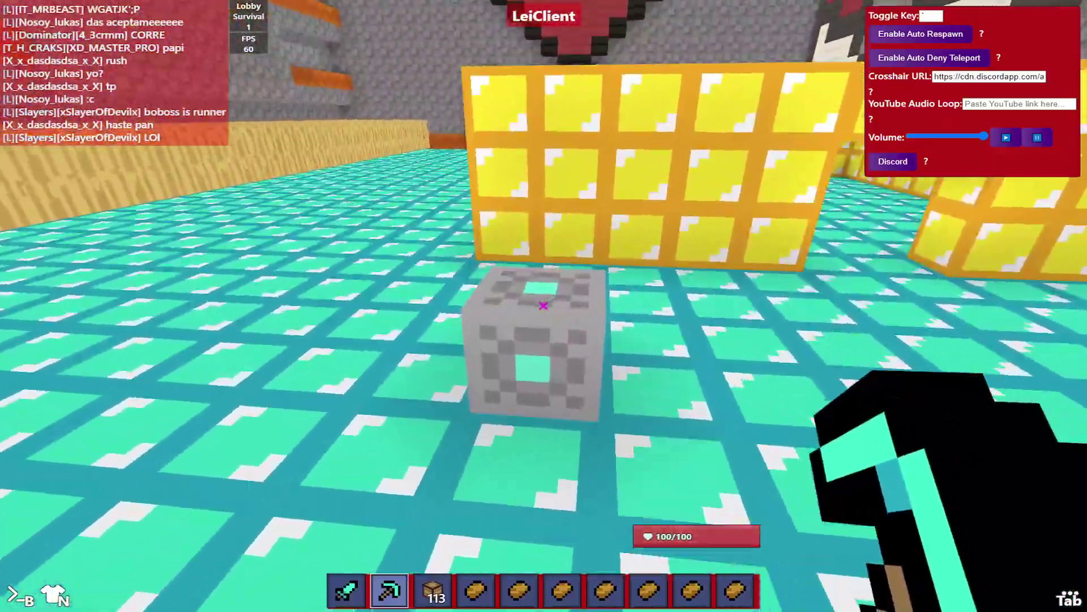
key("w")
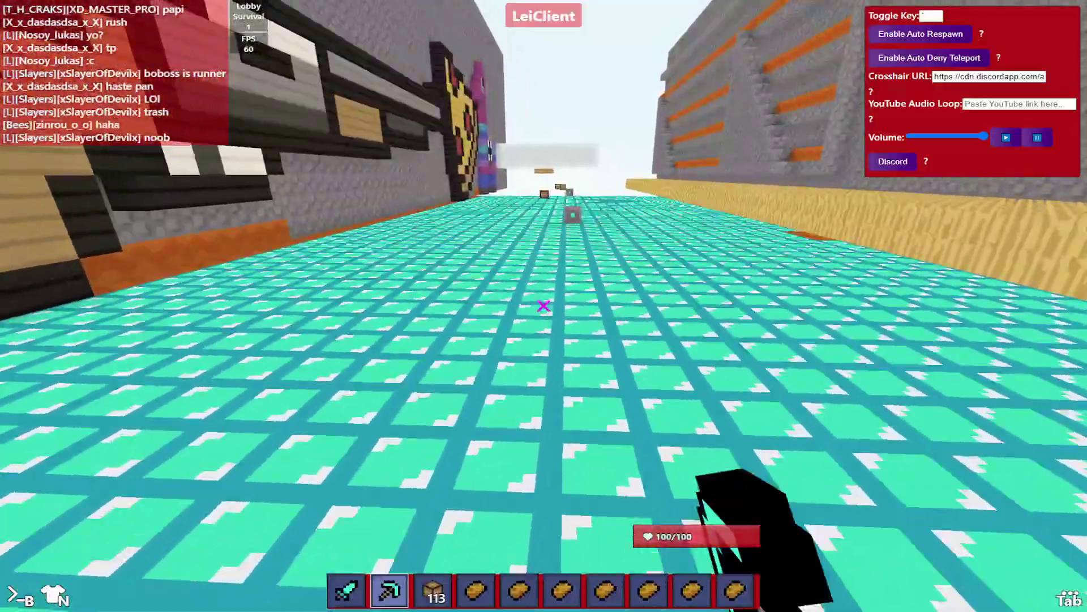
key("w")
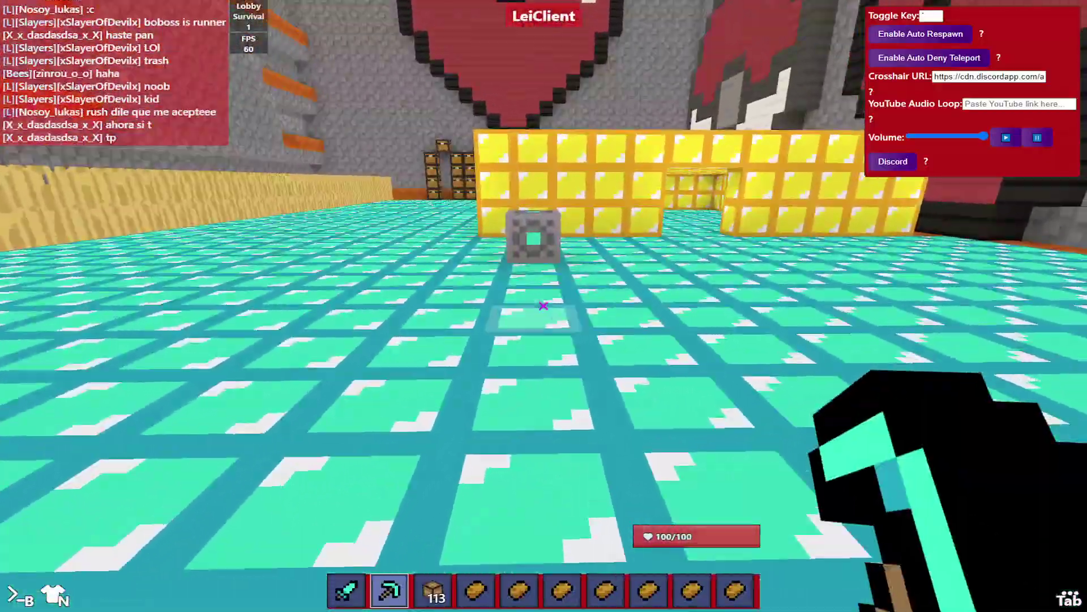
key("s")
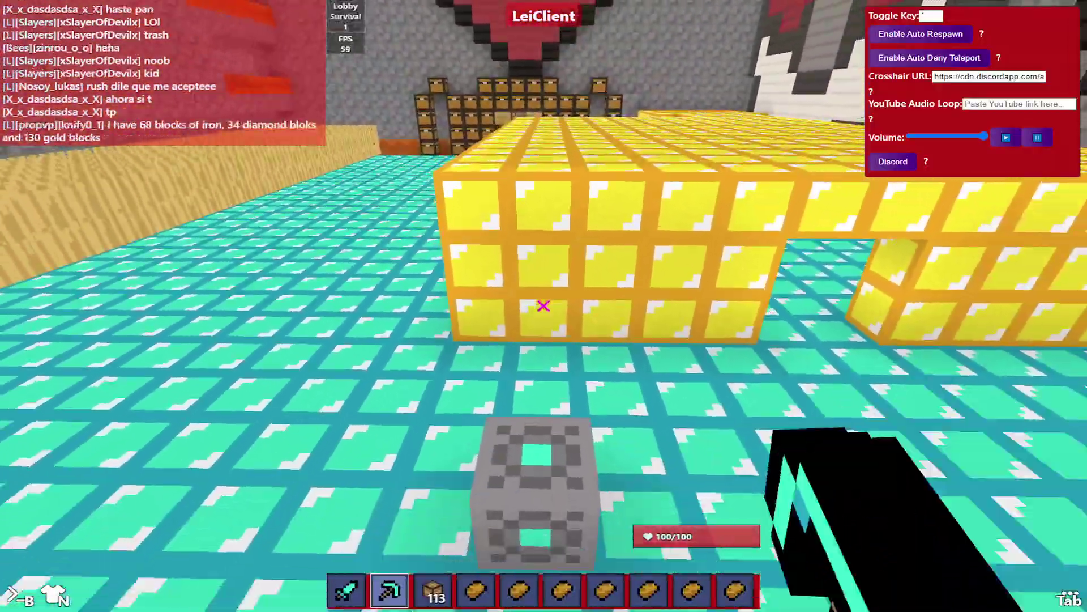